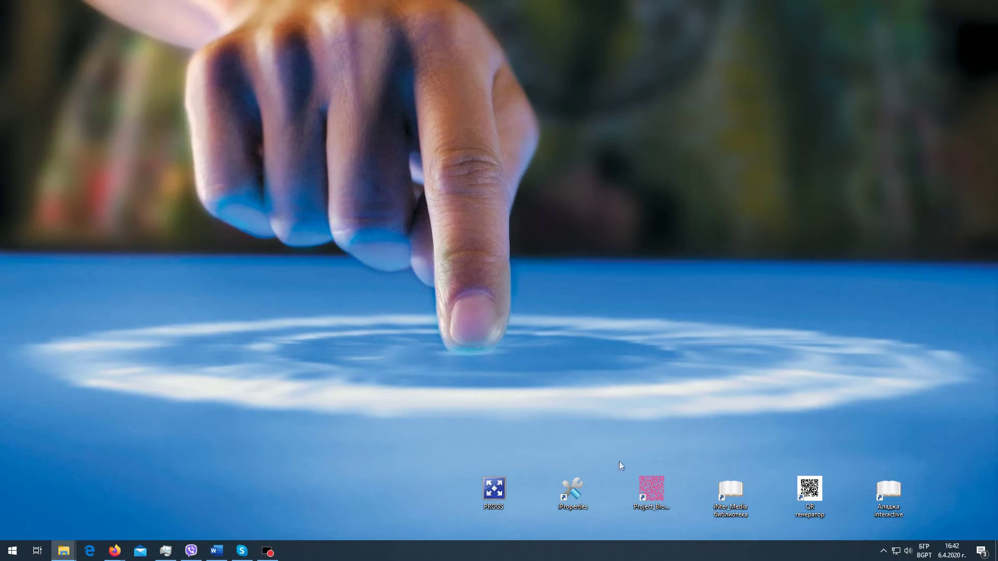
Step: Open iProperties and examine the screen resolution values and the current iBrowser location
left_click(566, 488)
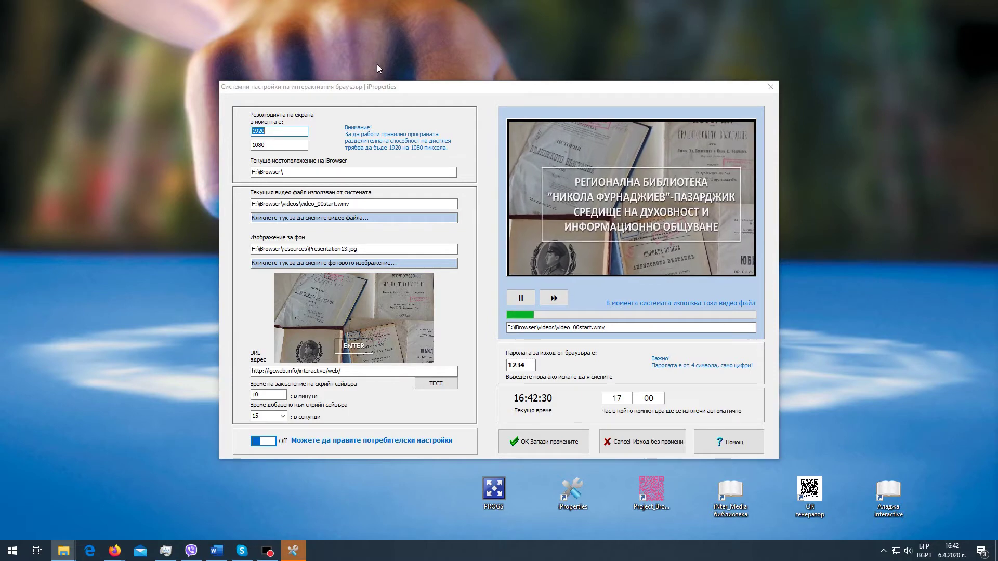
left_click(277, 130)
left_click(275, 146)
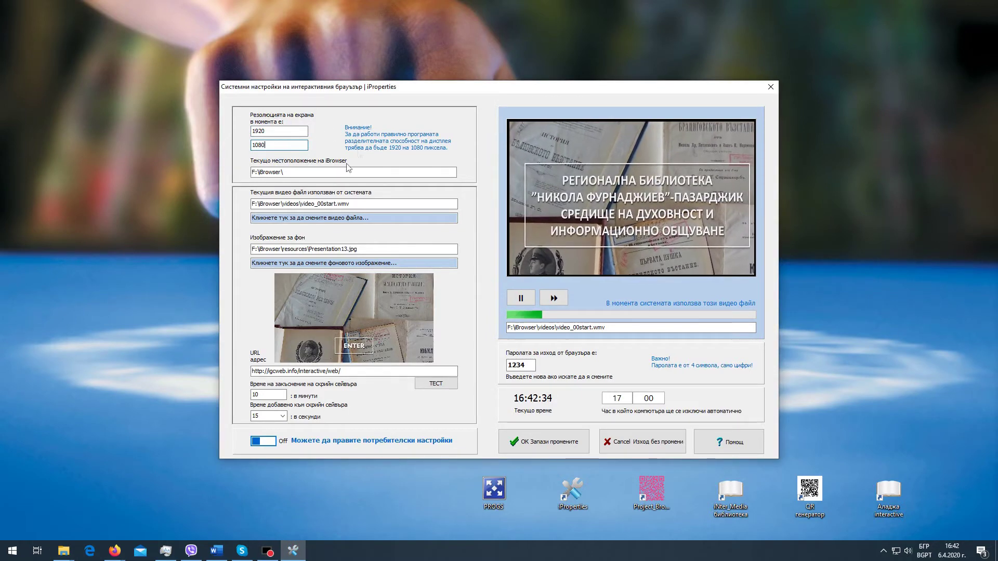
left_click(291, 172)
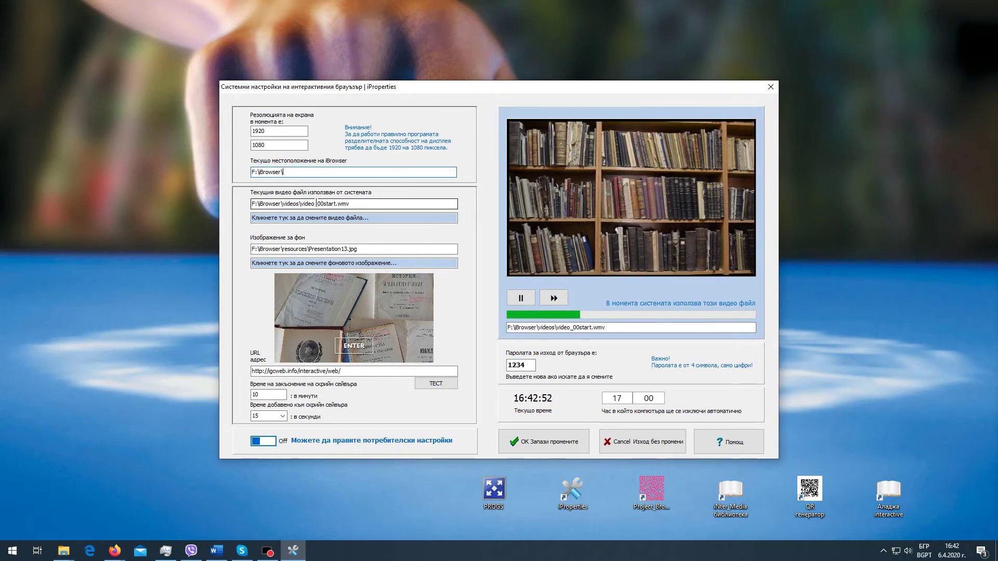
Step: Review the current video file path, the background image path and the URL address in the user settings
left_click(355, 203)
left_click_drag(355, 203, 251, 205)
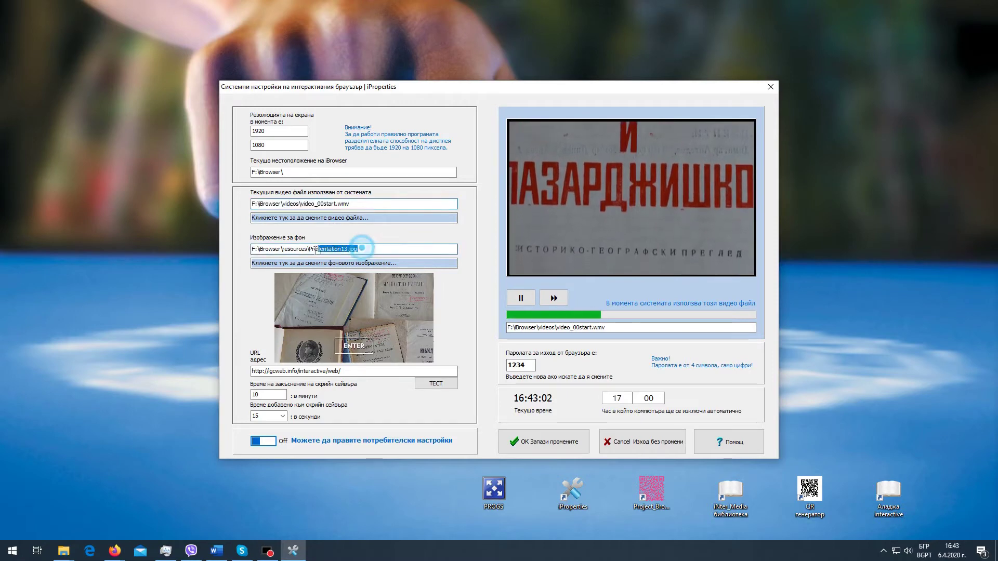
left_click_drag(356, 250, 253, 249)
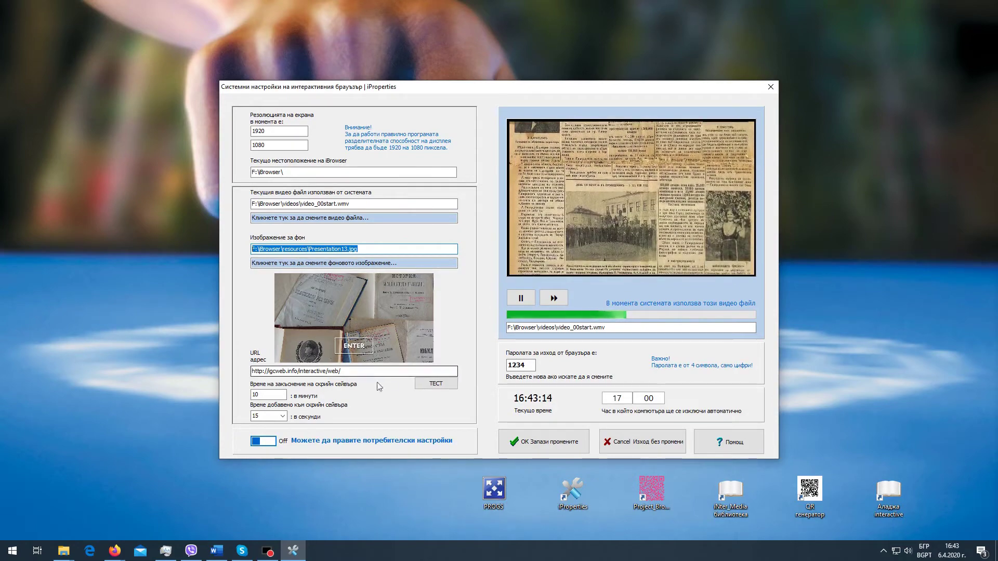
left_click(253, 370)
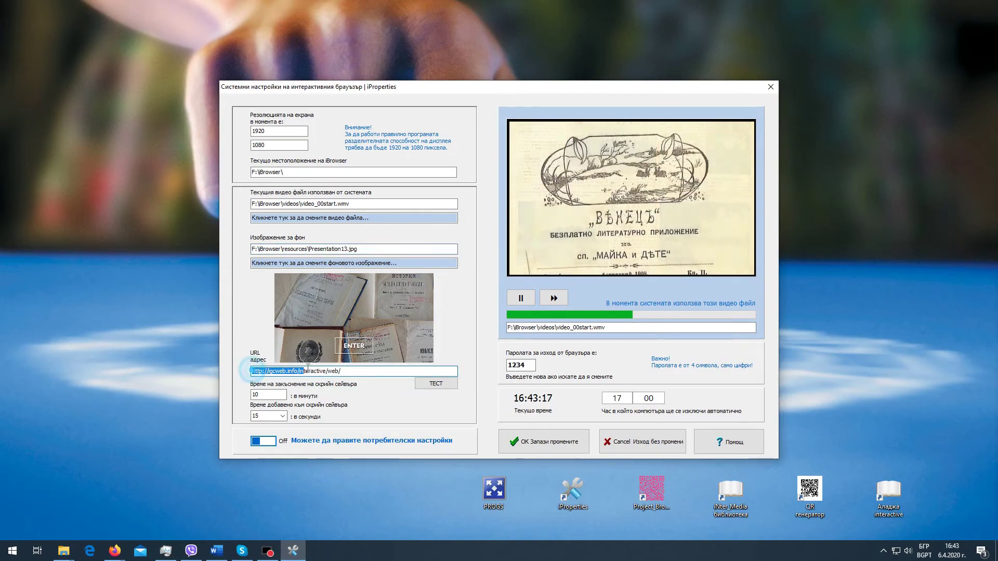
left_click(361, 370)
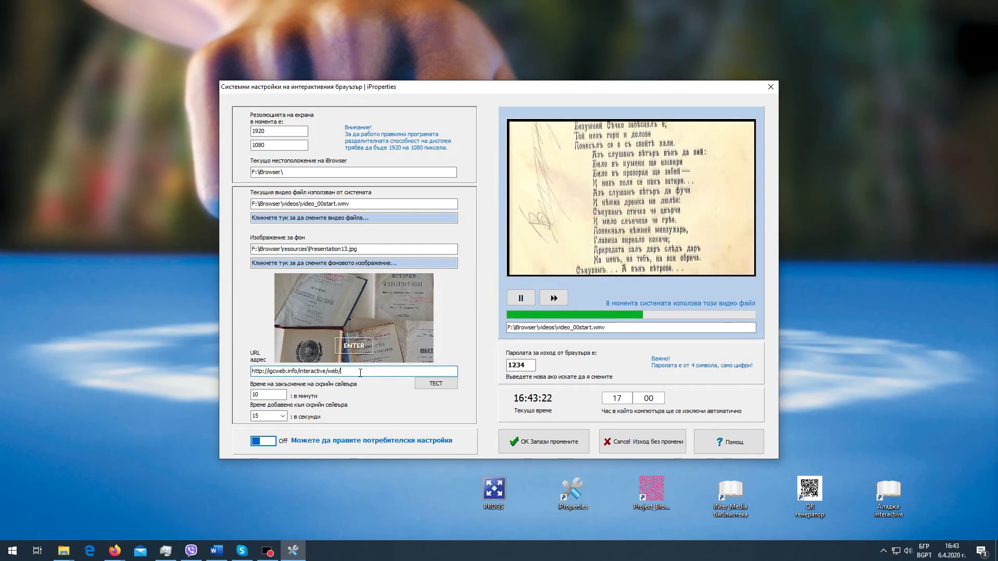
Step: Test the URL address in the built-in preview, look through the page and its БИБЛИОТЕКАТА section, and close the preview
left_click(429, 385)
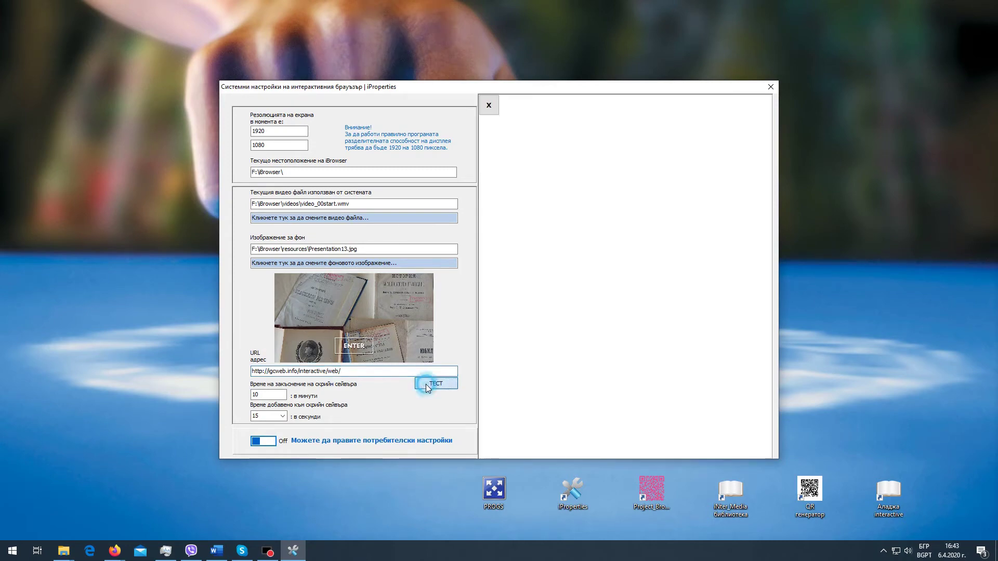
scroll(636, 199, "down", 4)
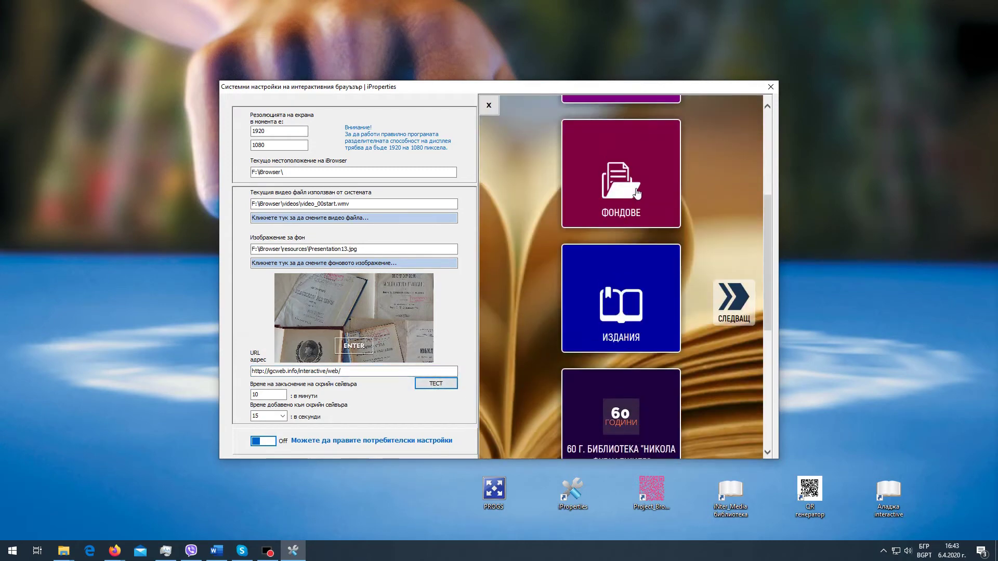
scroll(632, 199, "down", 5)
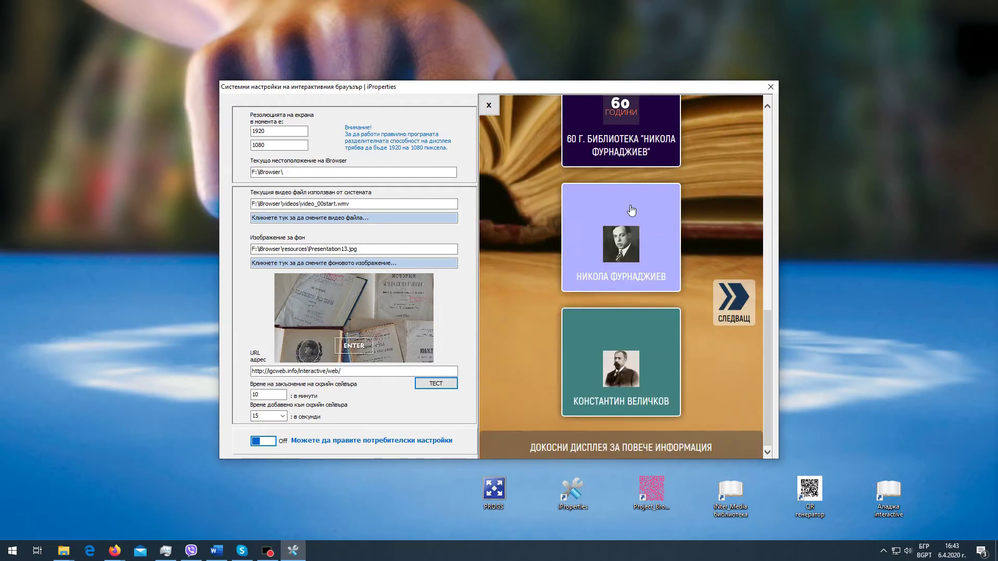
scroll(631, 212, "up", 10)
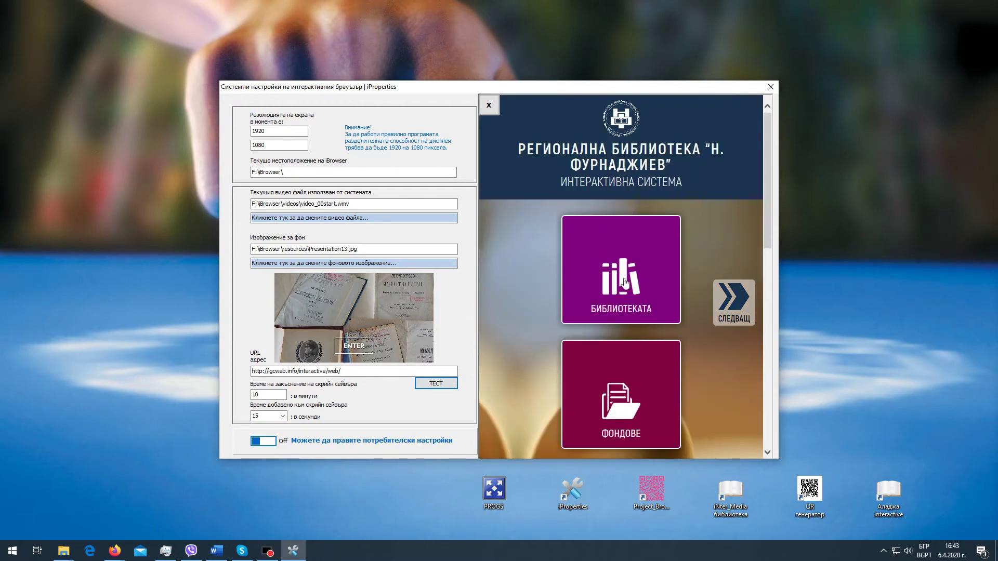
left_click(623, 282)
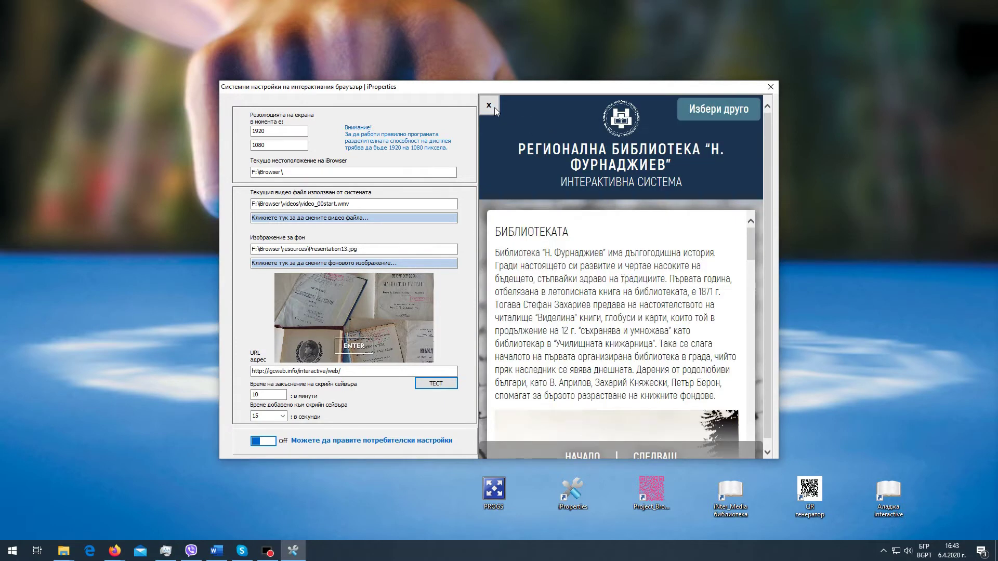
left_click(489, 106)
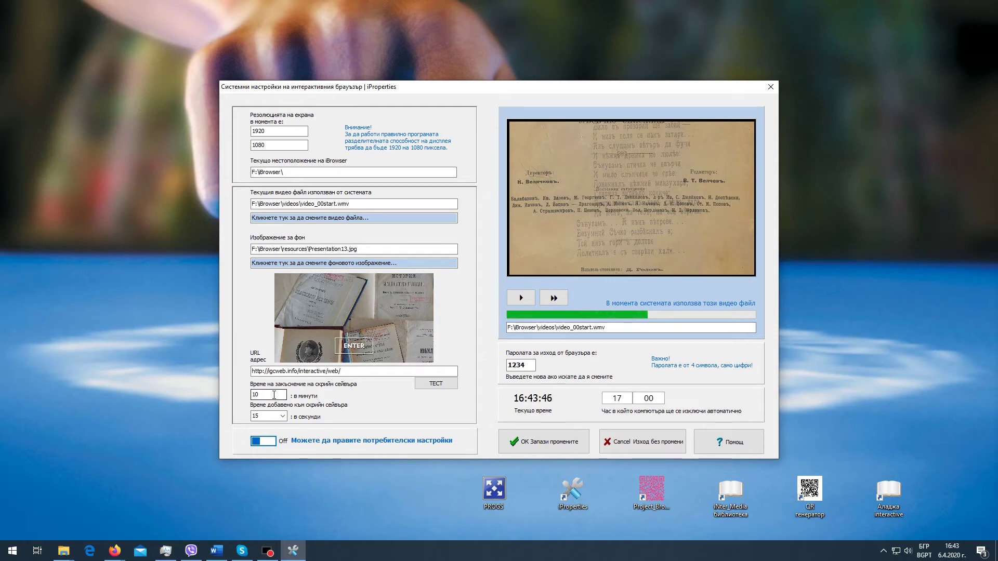
Step: Turn the default settings on, check the default video file and password field, and return to the user settings
left_click(270, 442)
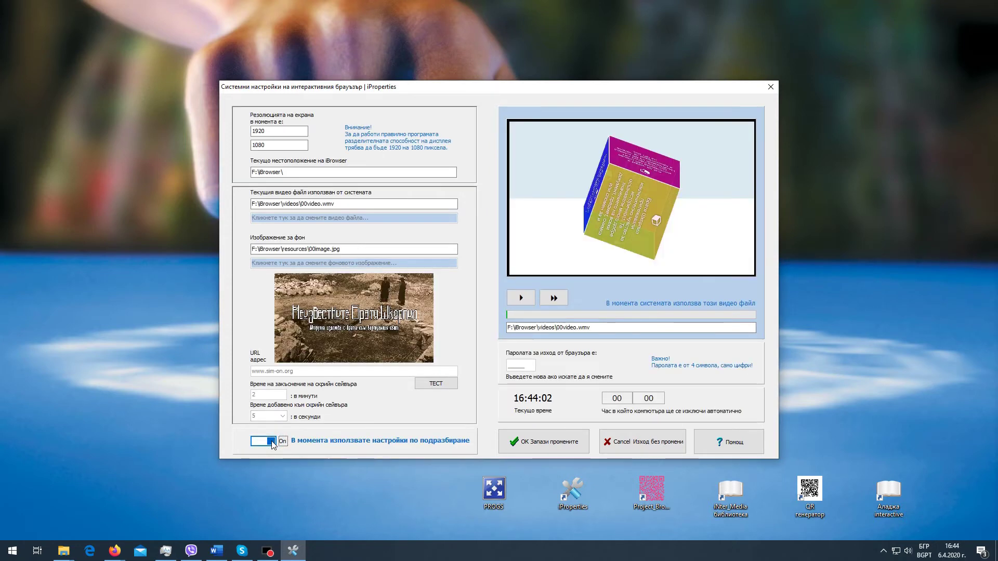
left_click(332, 206)
left_click(516, 367)
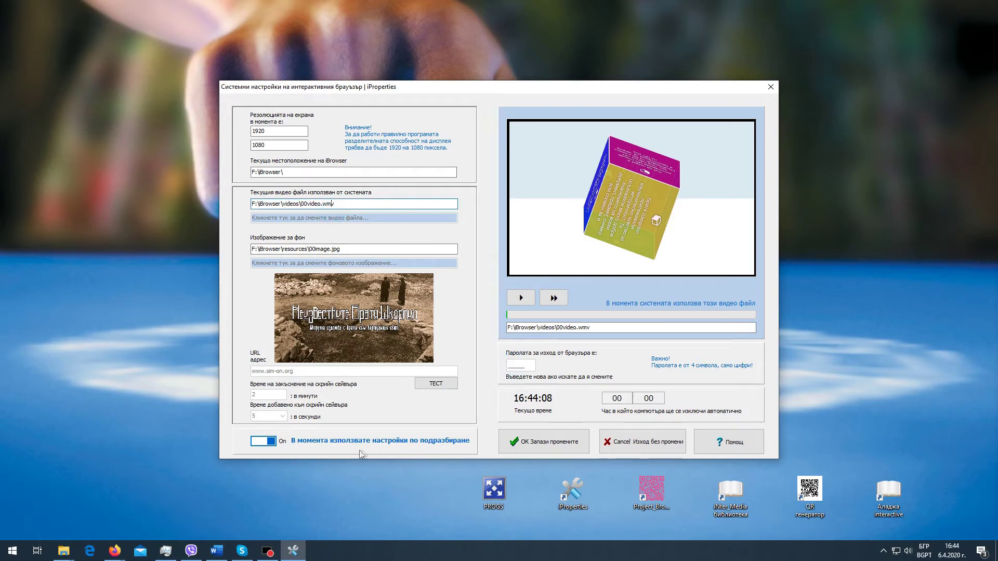
left_click(260, 441)
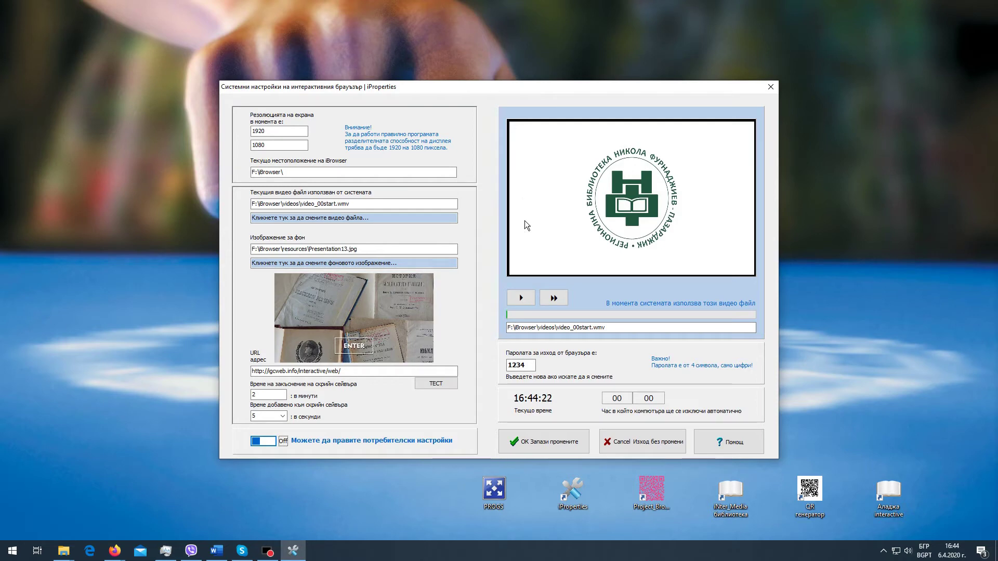
Step: Play the preview of the current video file and highlight the password for exiting the browser
left_click(521, 298)
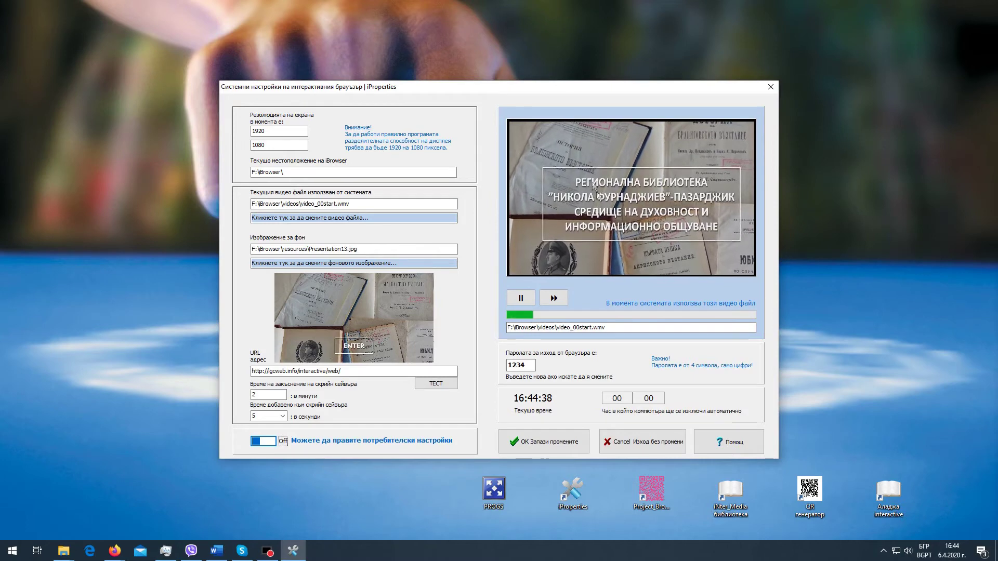
left_click(530, 364)
double_click(531, 364)
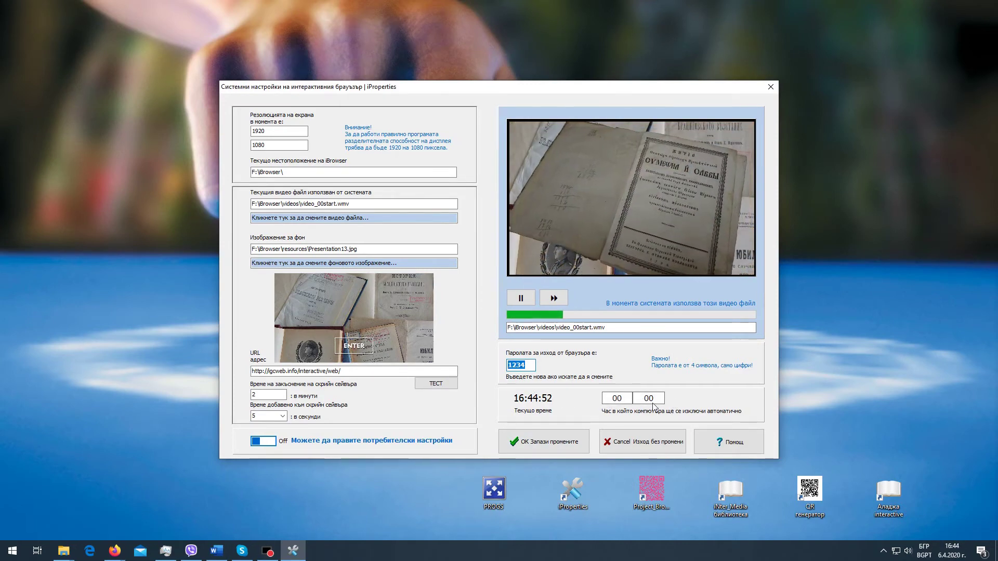
Step: Set the computer's automatic shutdown time to 17:00
left_click(617, 399)
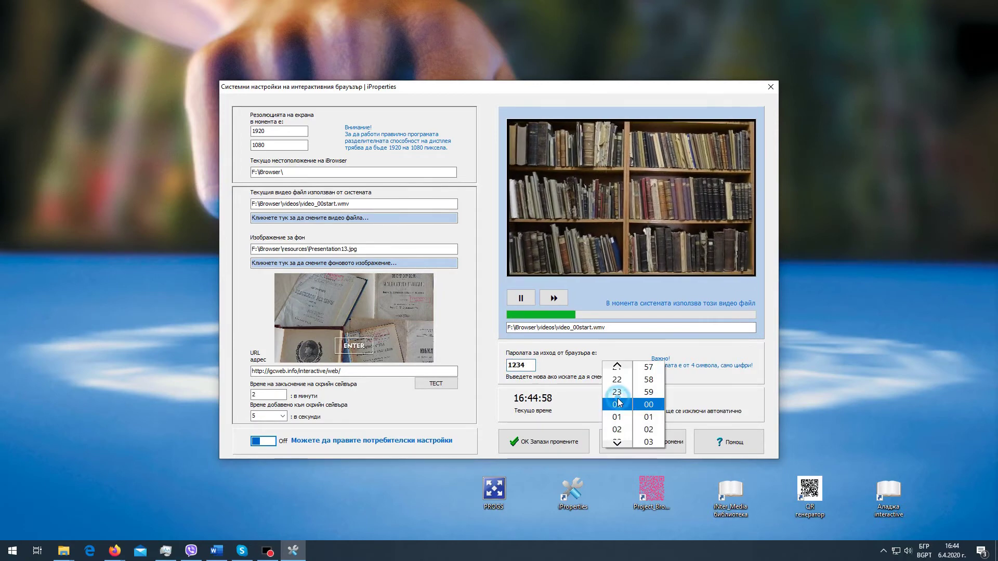
scroll(618, 402, "down", 4)
scroll(618, 401, "down", 4)
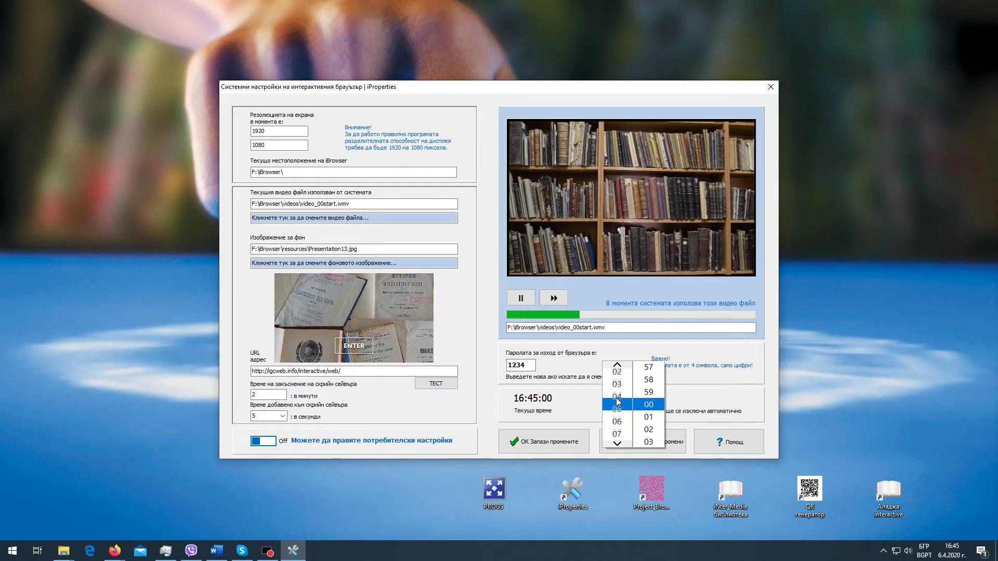
scroll(618, 402, "down", 4)
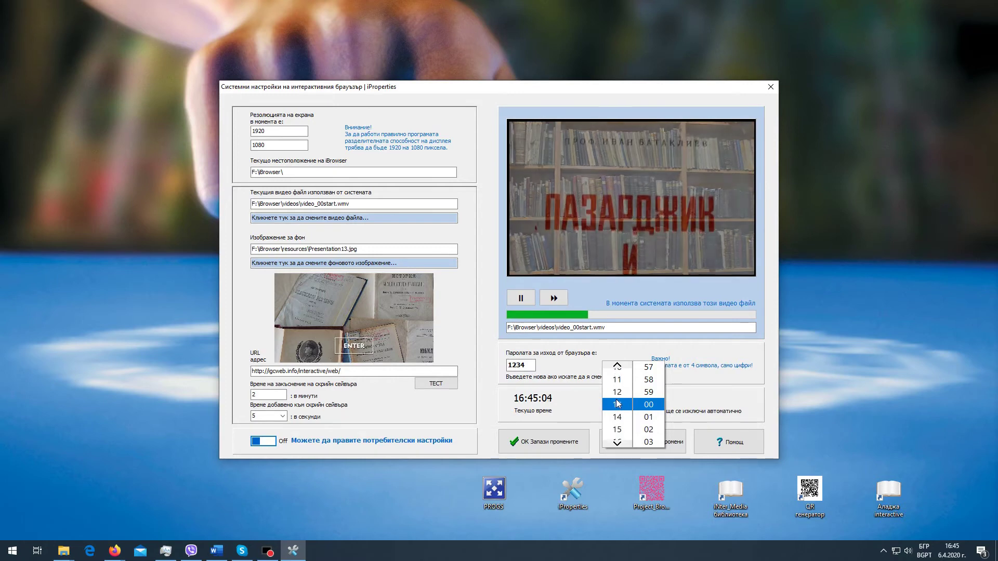
scroll(618, 424, "down", 3)
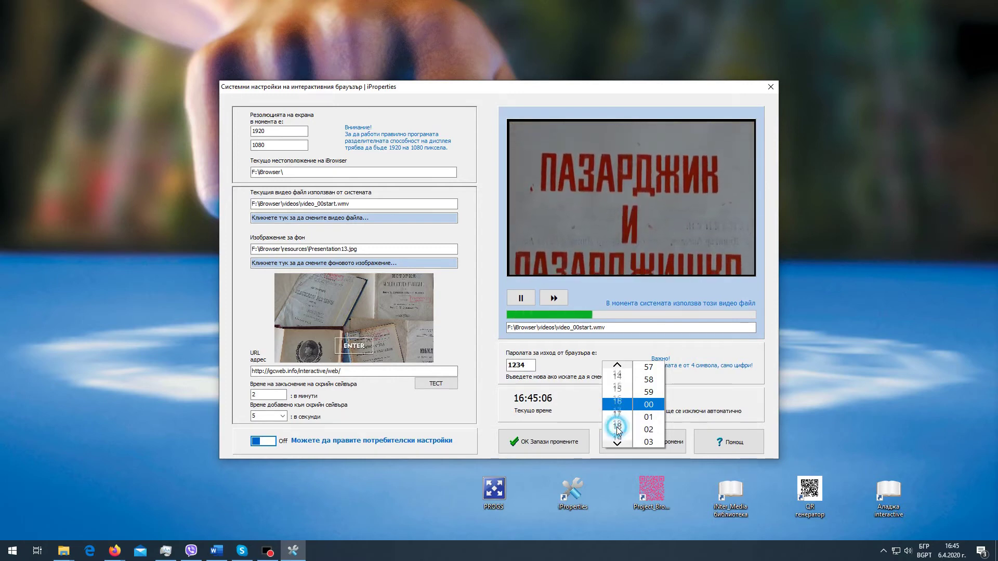
left_click(715, 401)
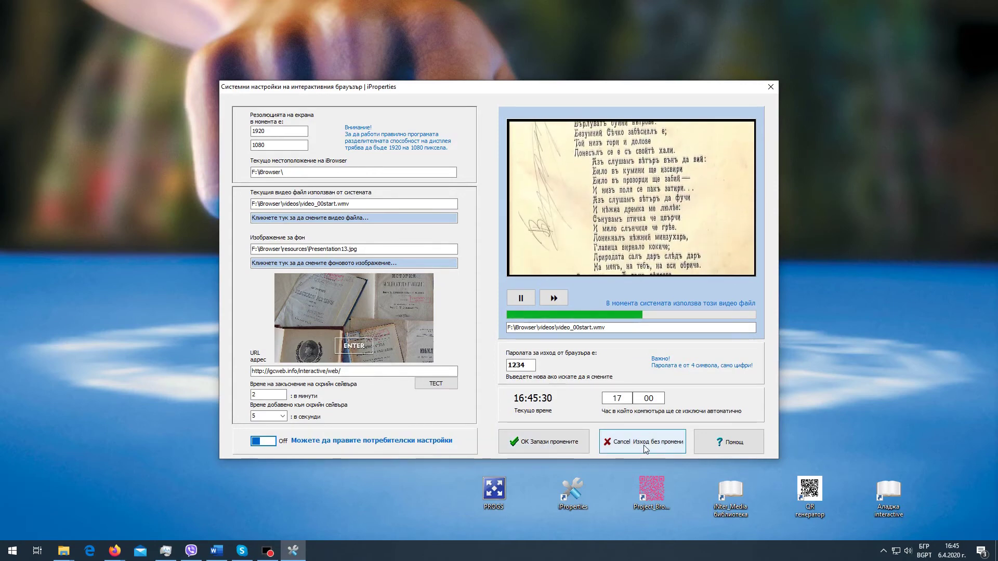
Step: Open the iProperties user guide, skim its sections down to saving changes and exiting, and close it
left_click(728, 443)
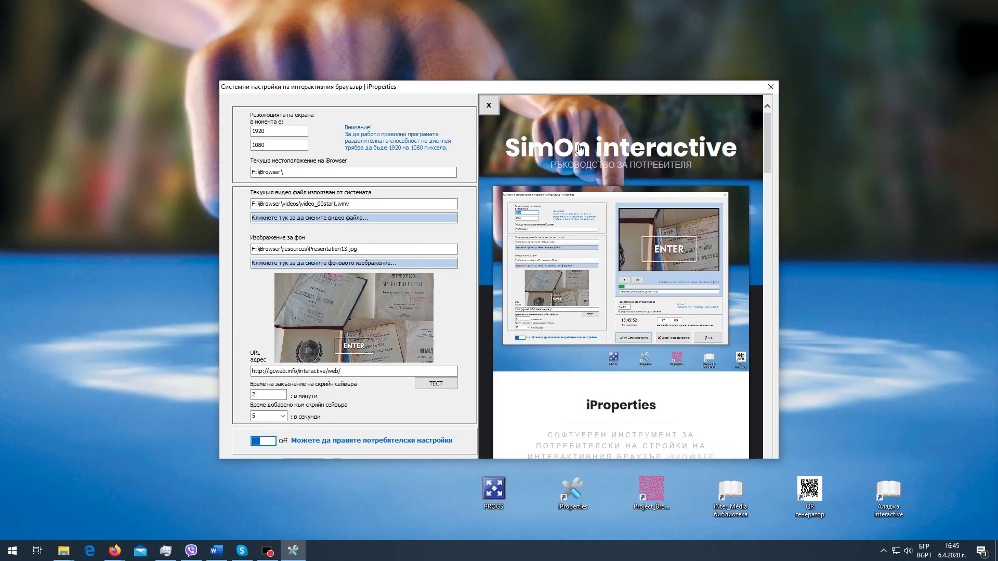
scroll(579, 149, "down", 8)
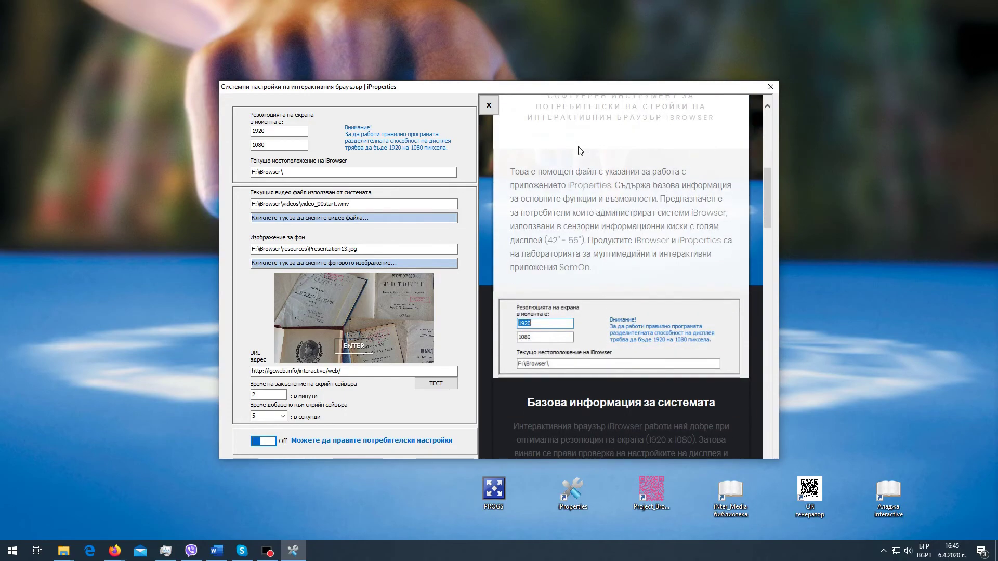
scroll(576, 154, "down", 5)
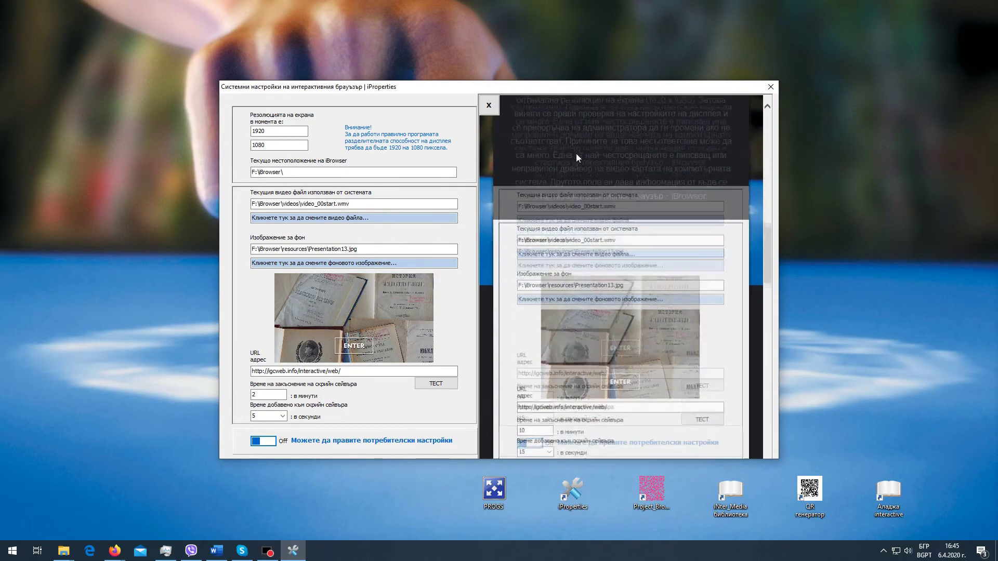
scroll(576, 154, "down", 10)
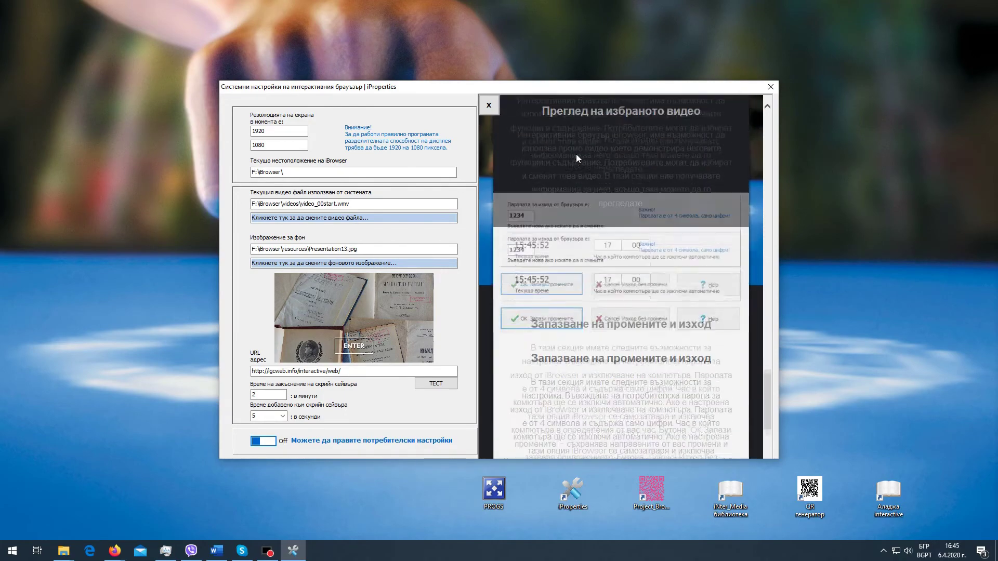
left_click(490, 106)
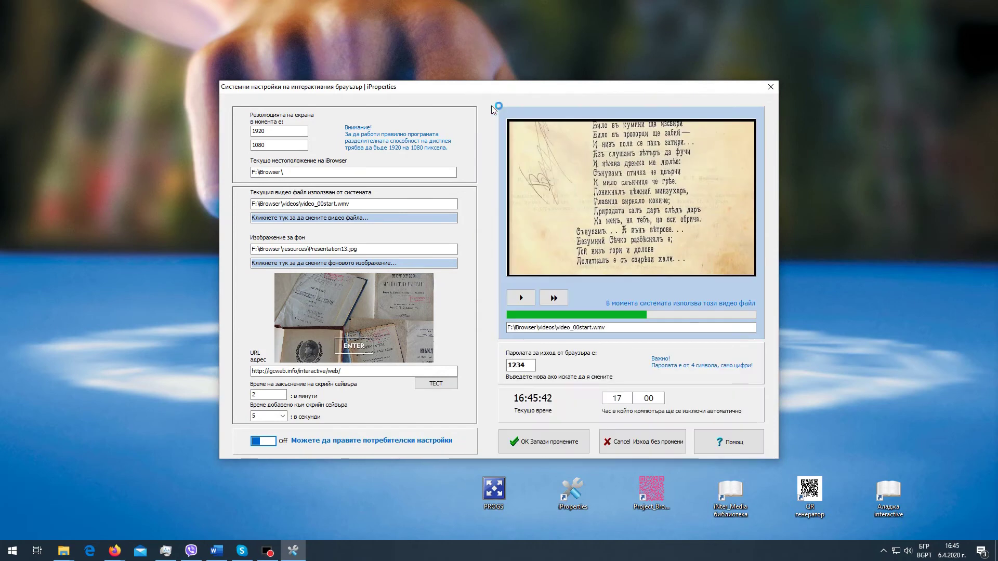
Step: Start changing the video file and browse to the iBrowser videos folder on drive F:
left_click(292, 218)
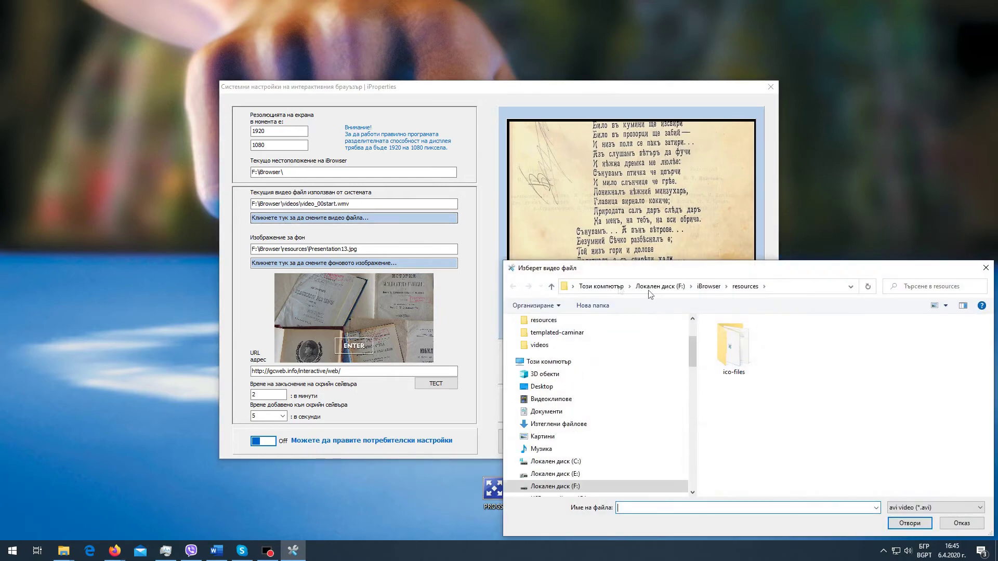
left_click_drag(649, 229, 562, 114)
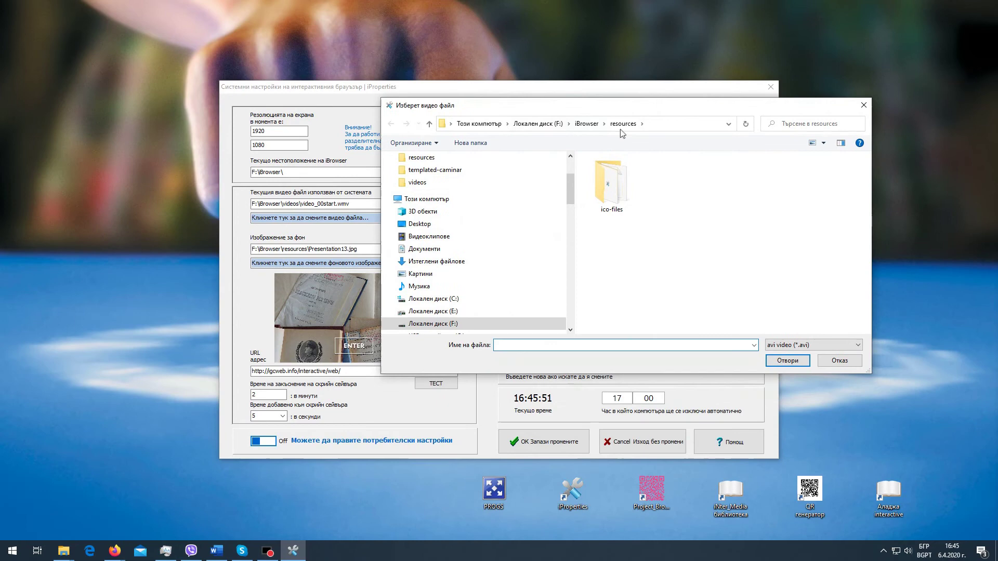
left_click(586, 124)
double_click(606, 217)
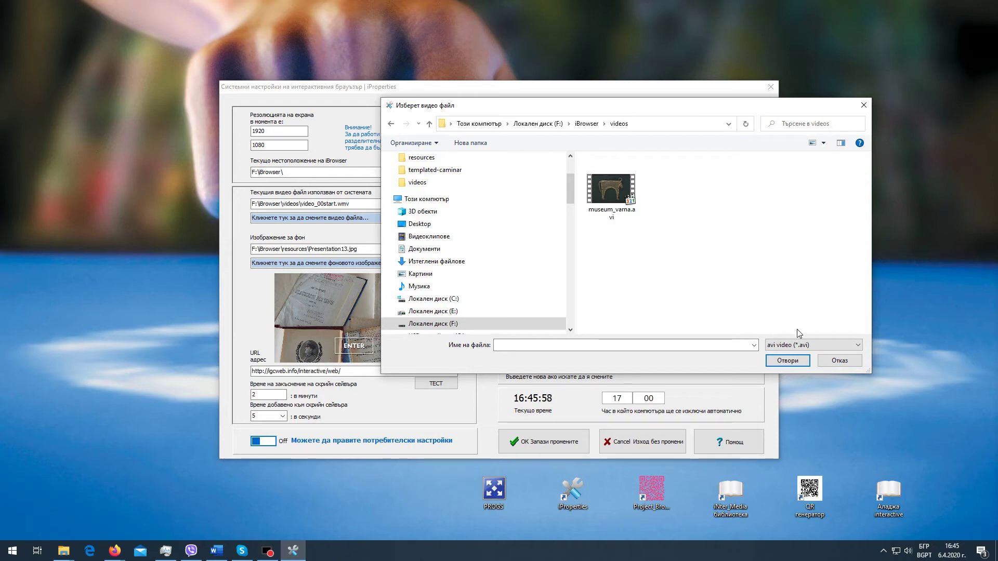
Step: Compare the available avi, mp4 and wmv videos, and choose qr_techno.mp4 as the new video file
left_click(859, 347)
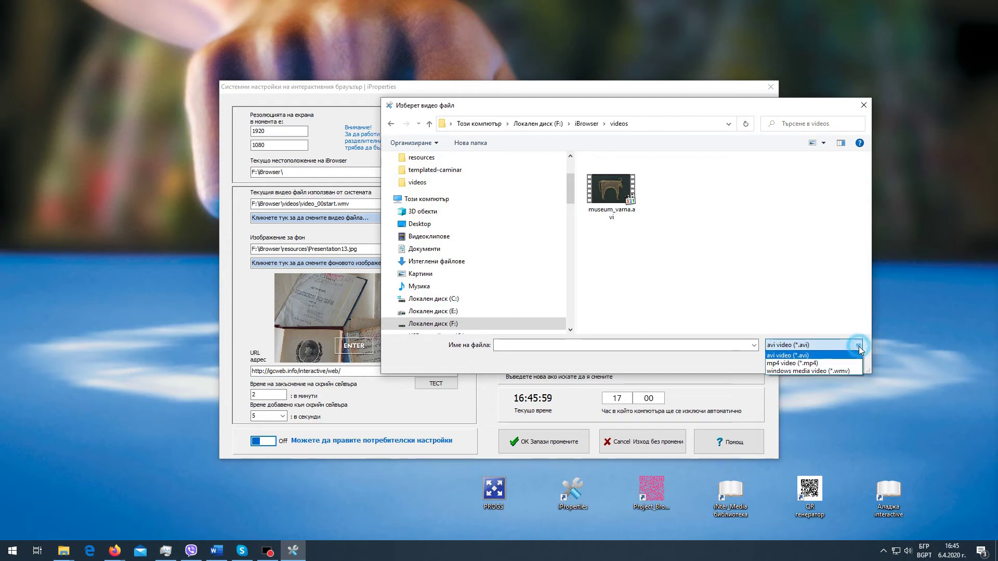
left_click(831, 361)
left_click(821, 345)
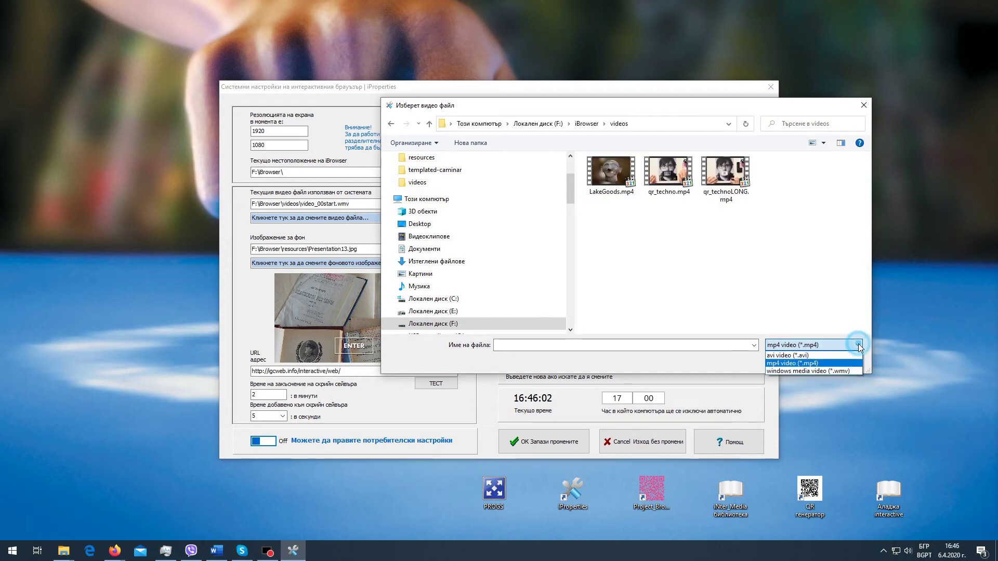
left_click(819, 370)
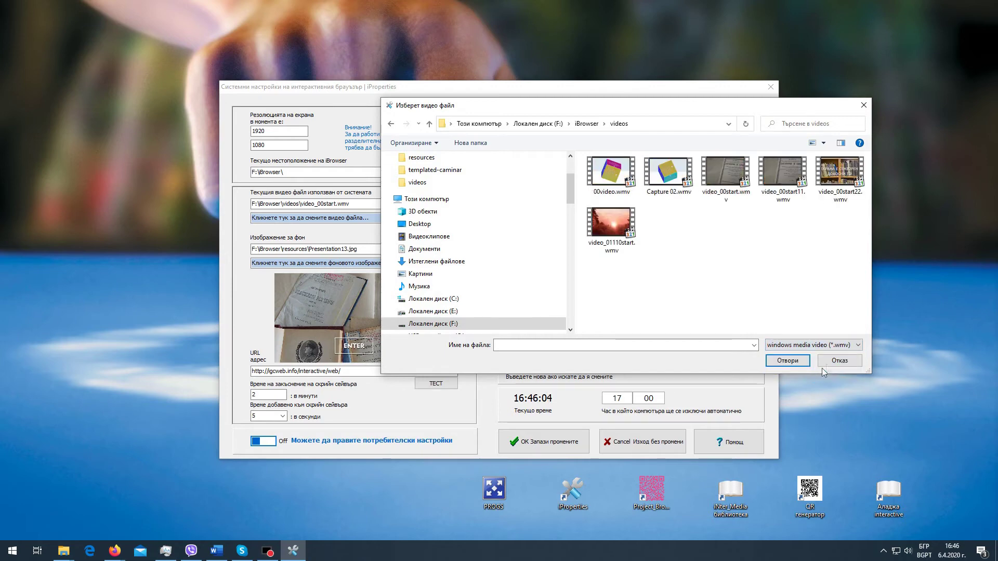
left_click(859, 348)
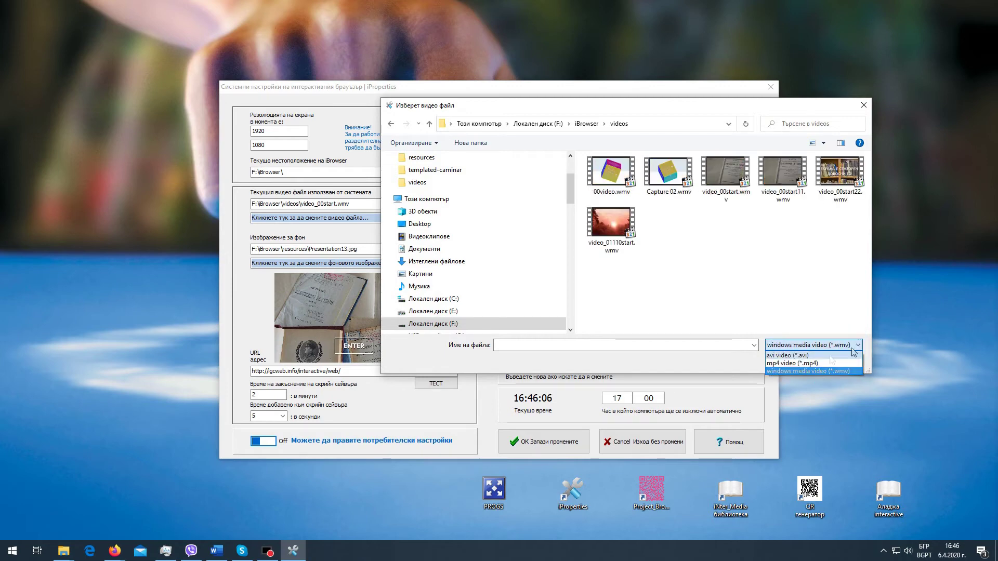
left_click(821, 361)
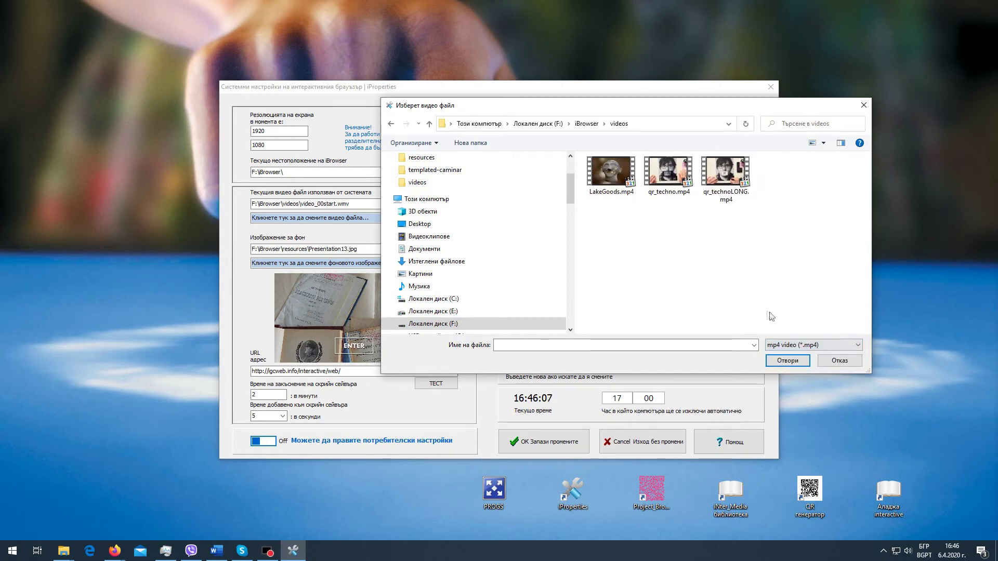
left_click(668, 171)
left_click(778, 359)
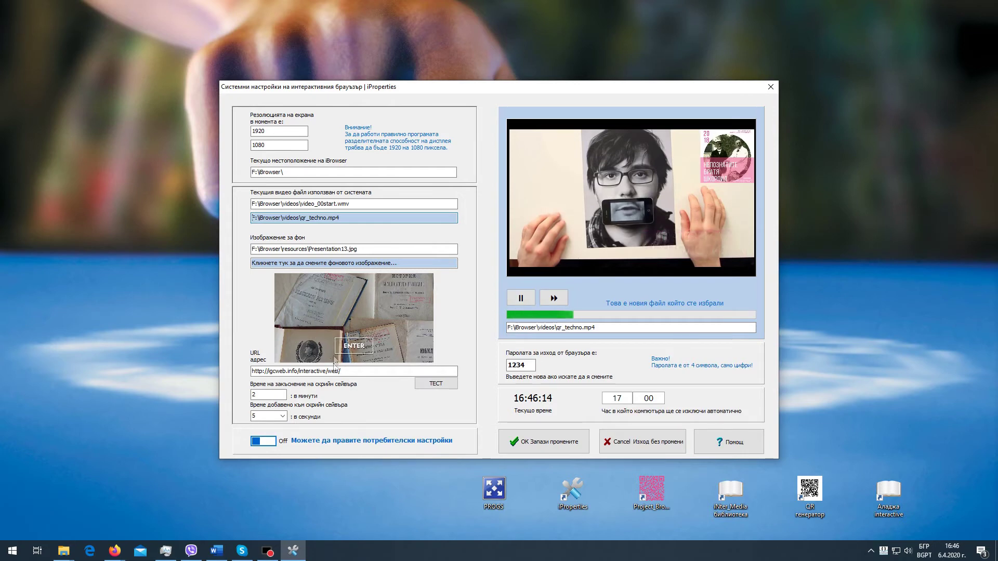
Step: Change the background image to 1920x1080sh.jpg from the iBrowser resources folder
left_click(335, 264)
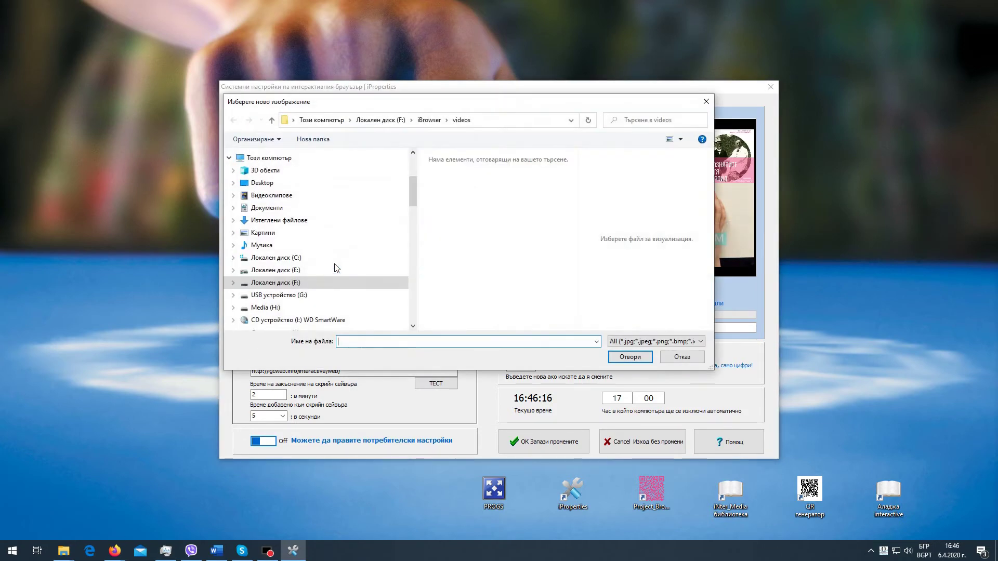
left_click(427, 123)
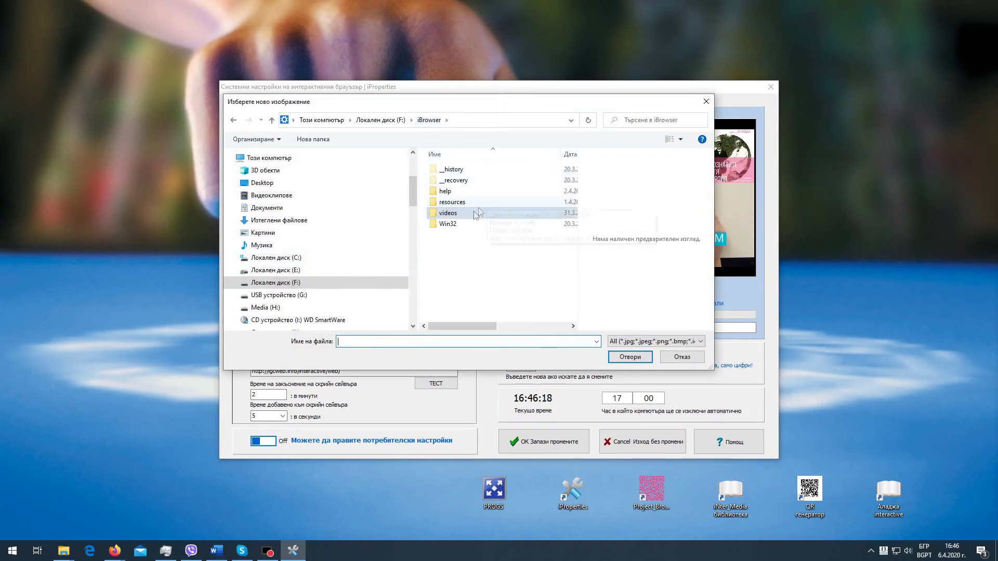
double_click(453, 204)
left_click_drag(572, 182, 570, 263)
left_click(524, 186)
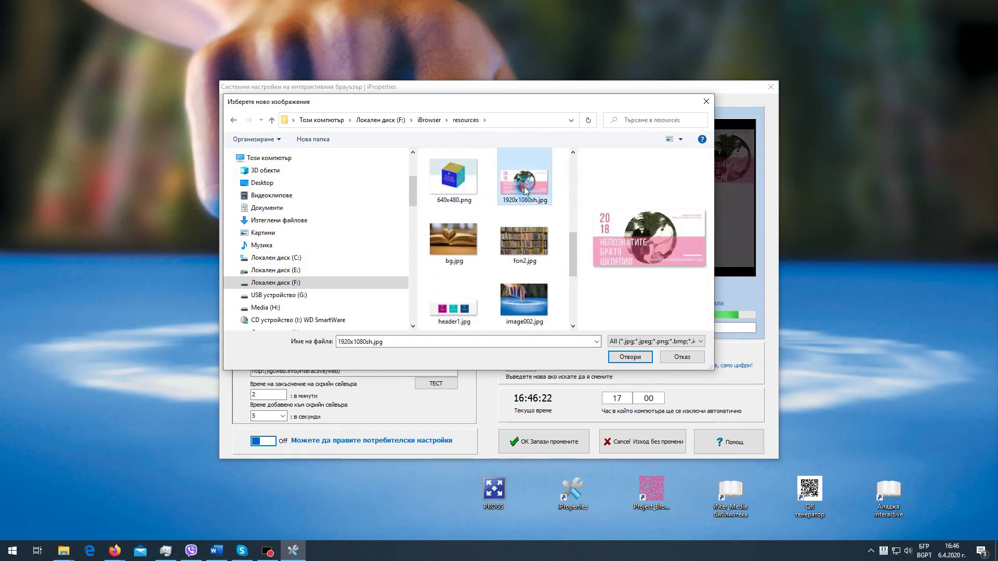
left_click(620, 359)
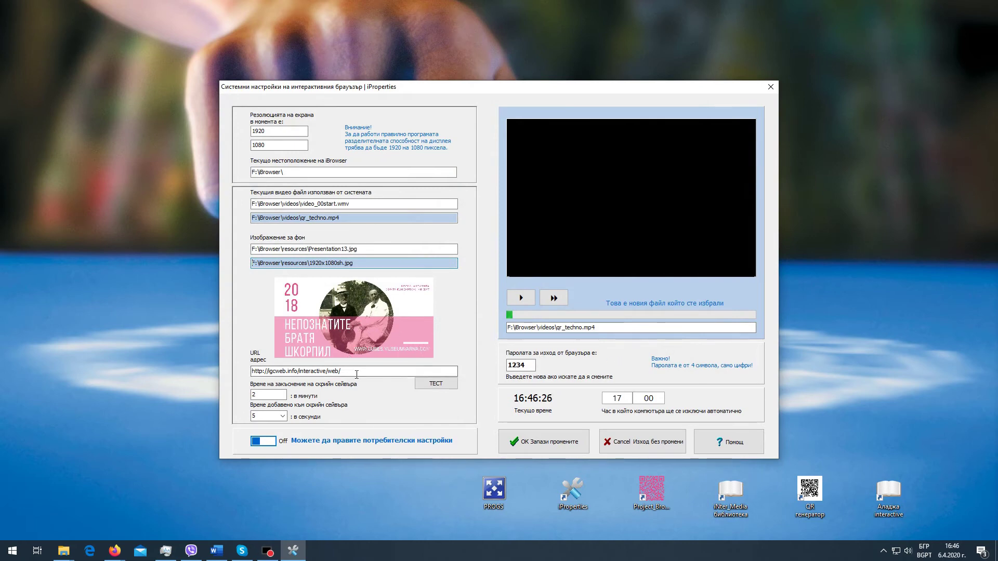
left_click_drag(351, 371, 208, 373)
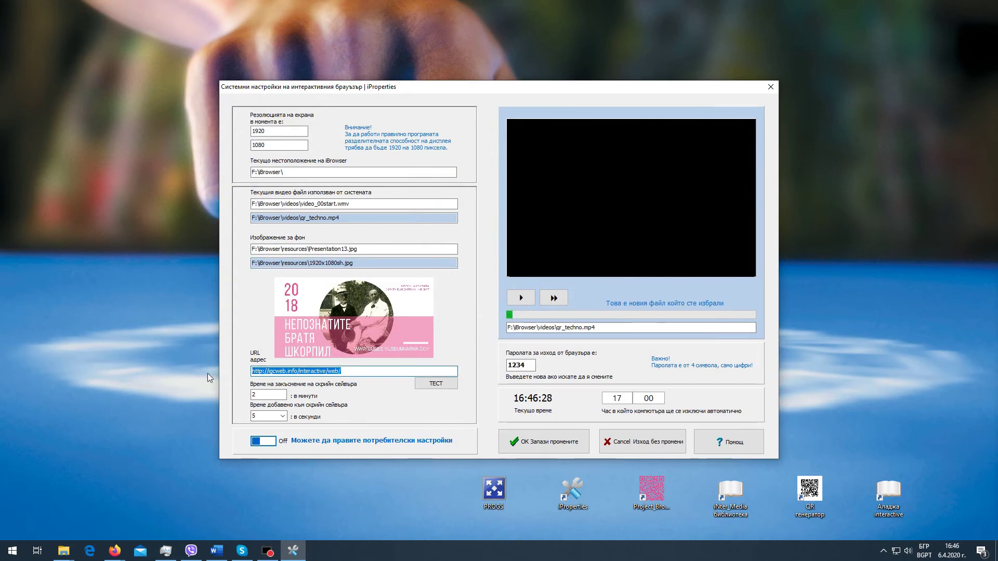
left_click(114, 551)
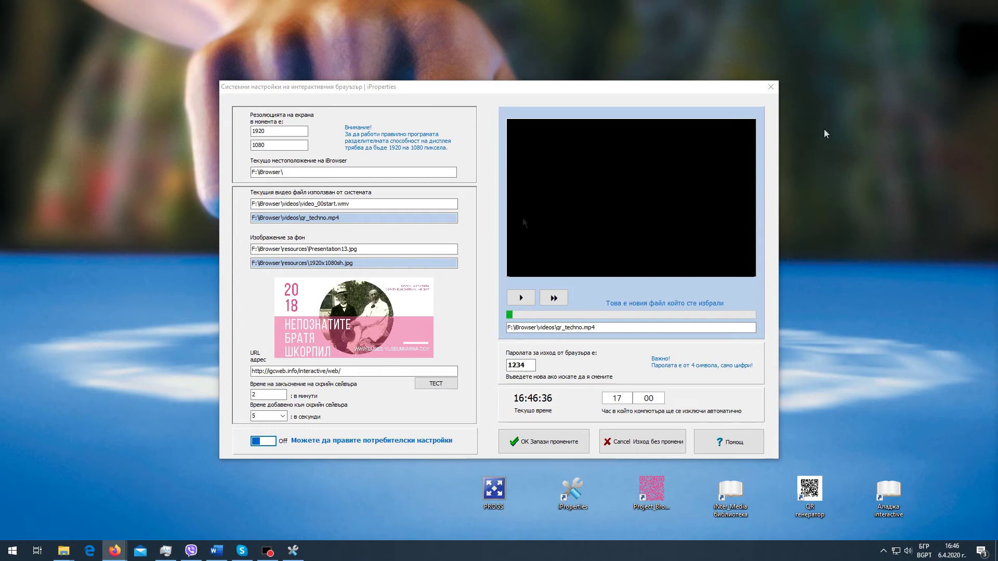
left_click(410, 371)
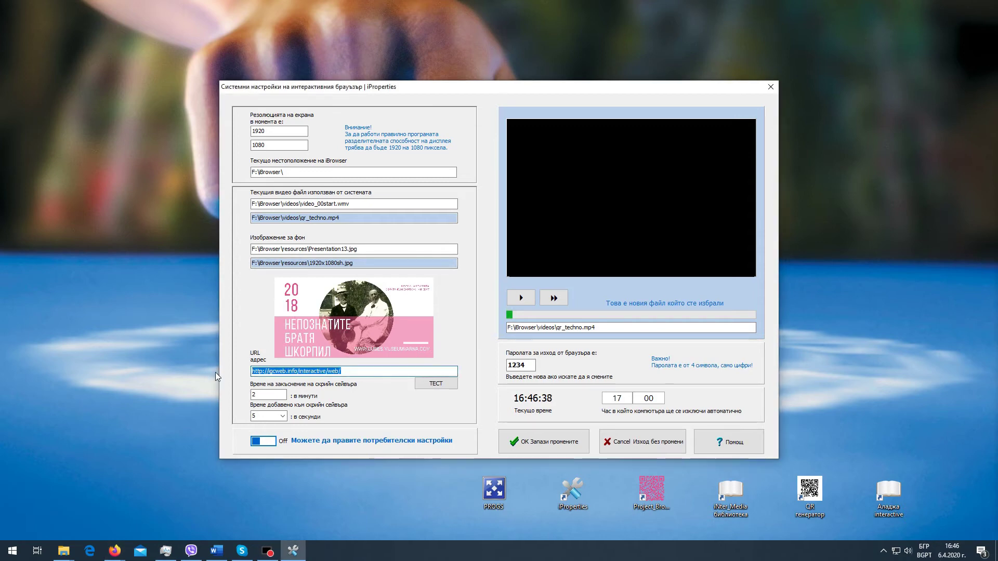
type("http://cubes.museumvarna.com/")
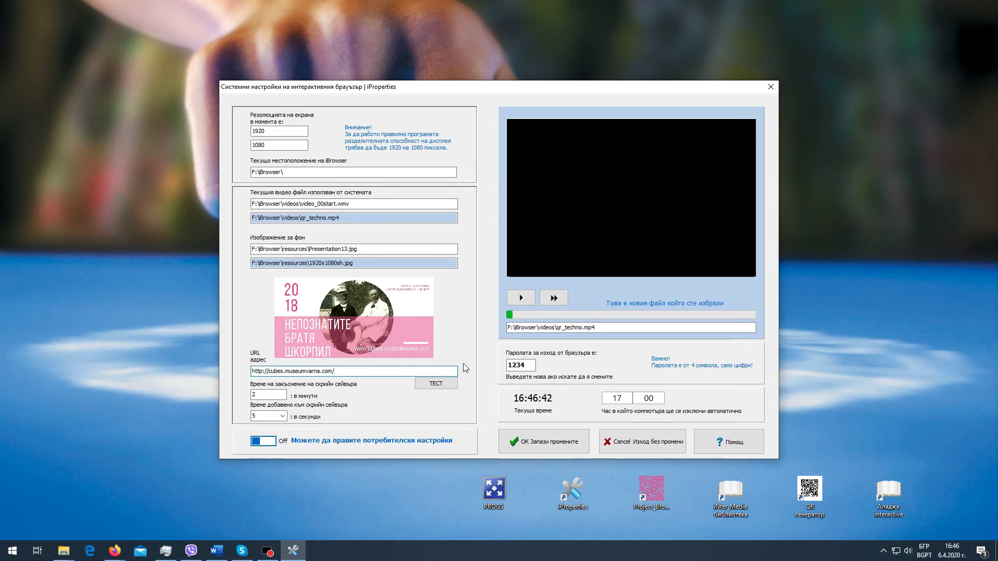
Step: Test the URL address, look through the previewed site and its Cube #1 page, and close the preview
left_click(429, 388)
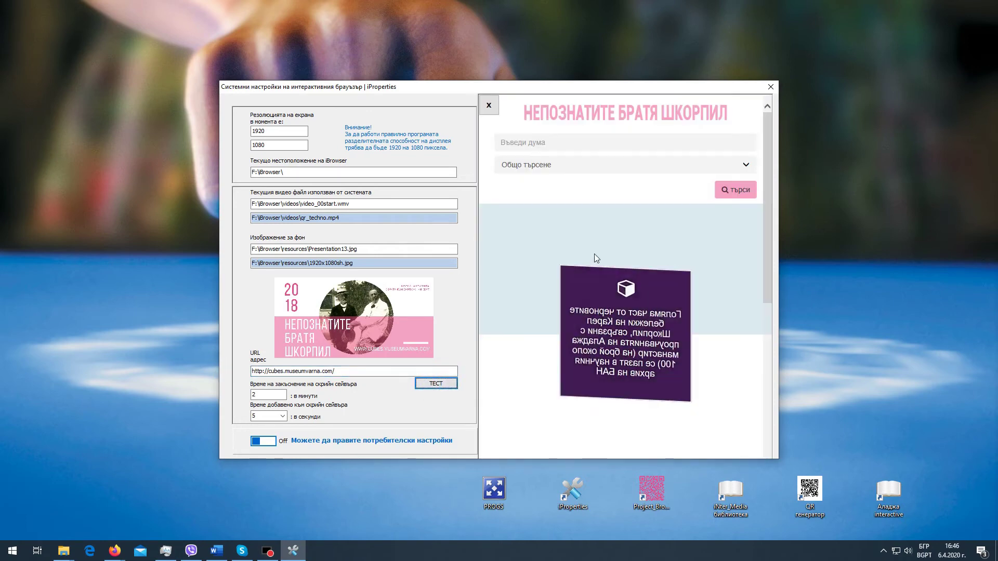
scroll(600, 244, "down", 5)
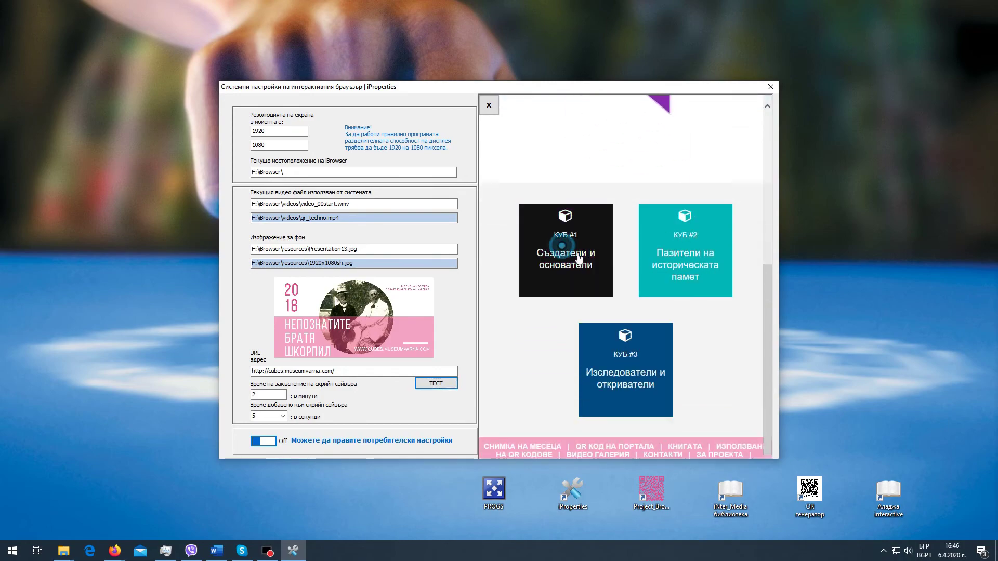
left_click(564, 248)
scroll(579, 255, "down", 5)
scroll(579, 255, "down", 10)
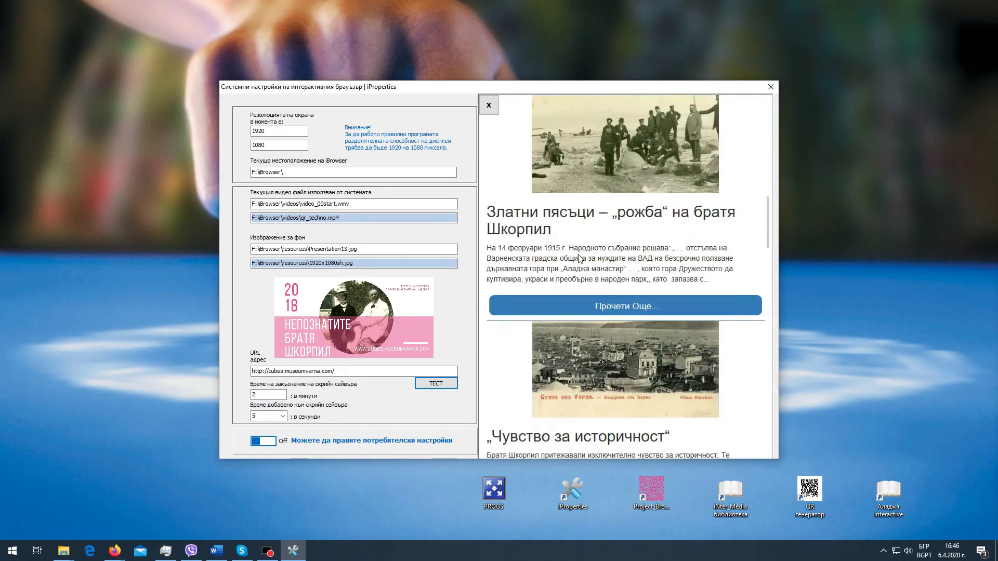
scroll(580, 259, "up", 10)
scroll(581, 258, "up", 5)
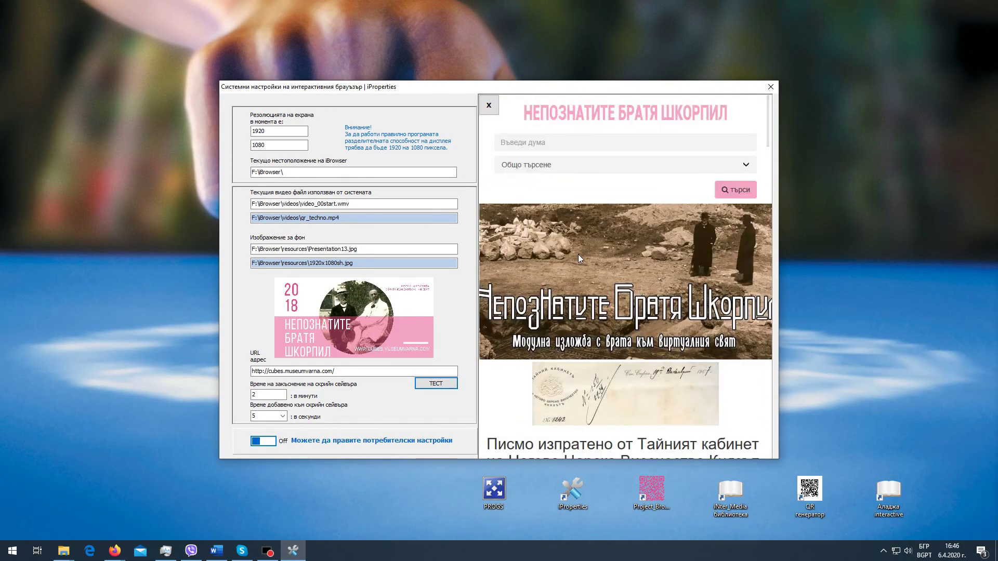
left_click(490, 106)
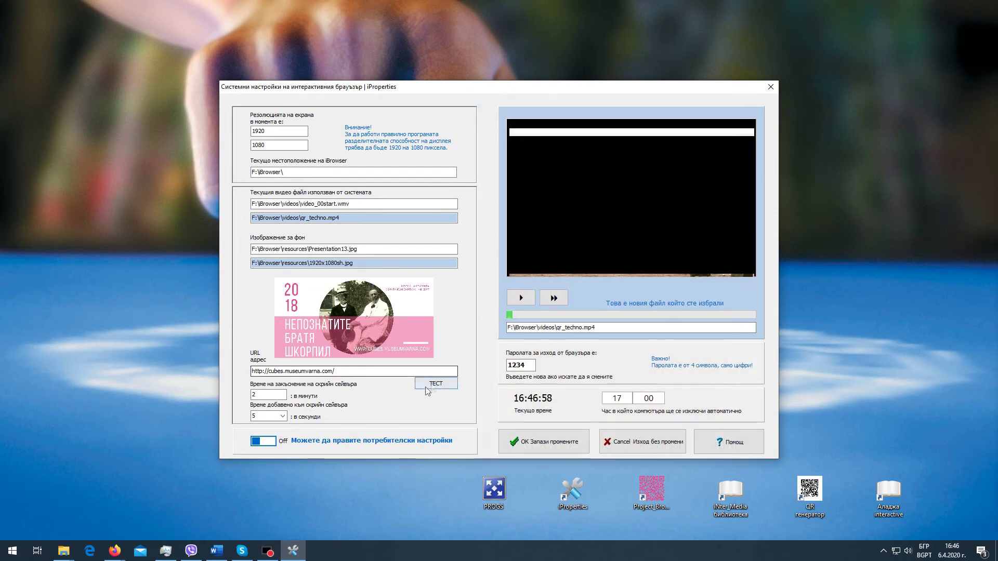
Step: Try a screensaver delay of 40 minutes, replace it with 20 minutes, and set the added screensaver time to 15 seconds
left_click_drag(258, 395, 247, 400)
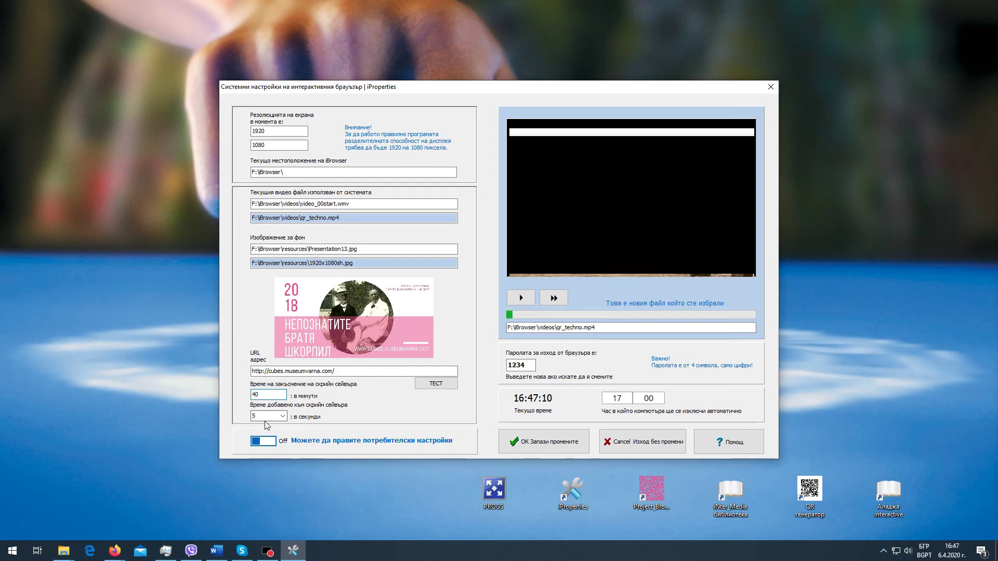
left_click(262, 416)
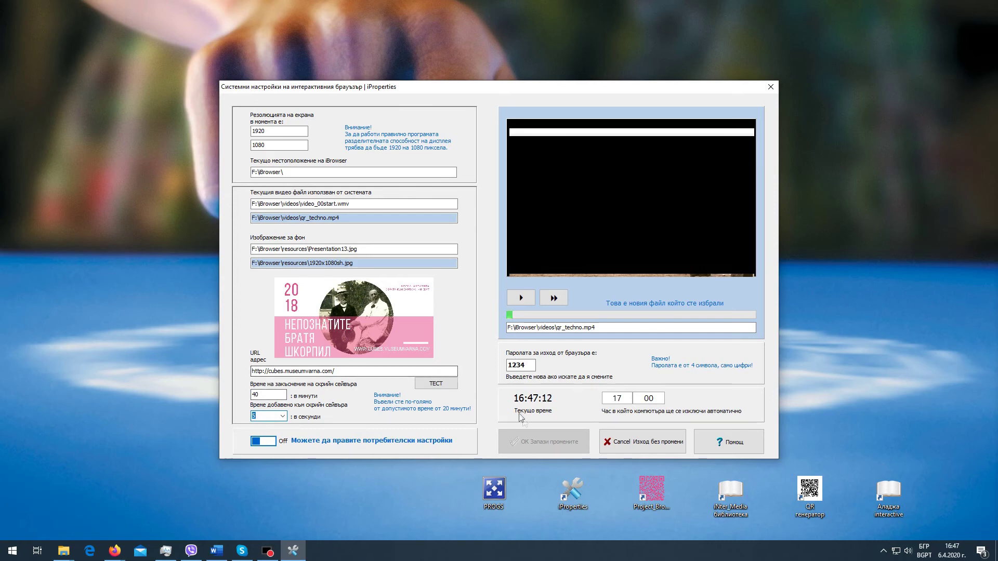
left_click_drag(260, 394, 228, 394)
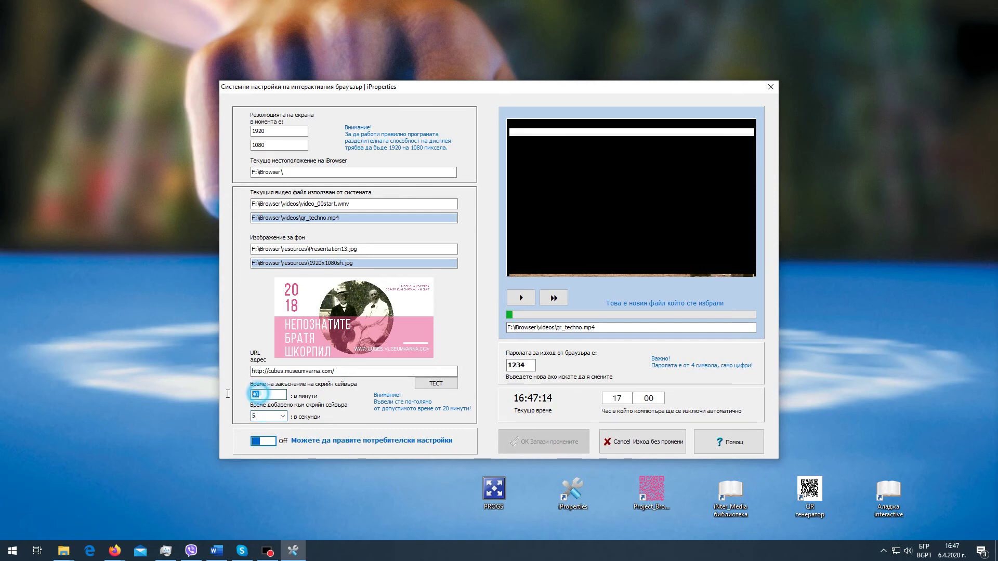
type("20")
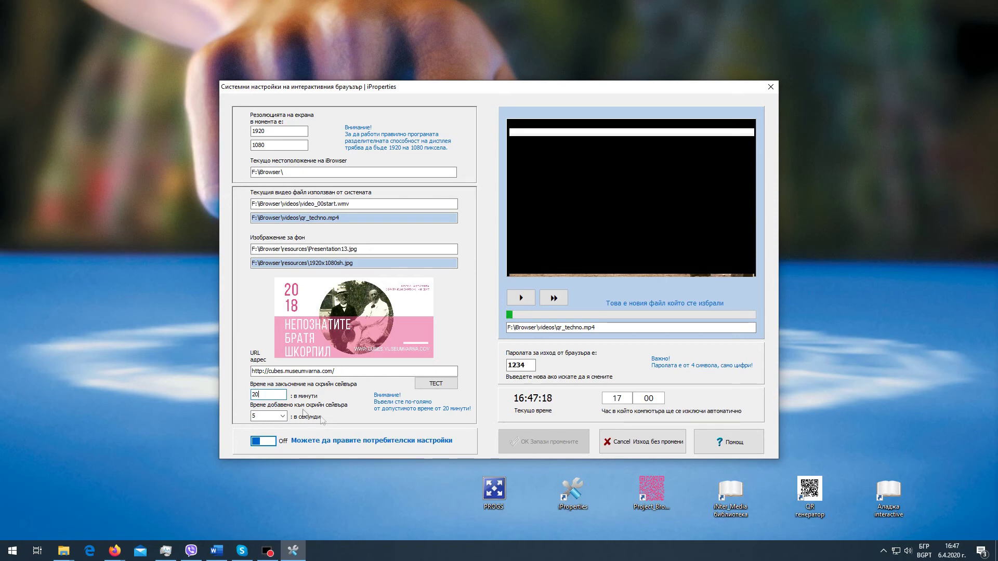
left_click(282, 416)
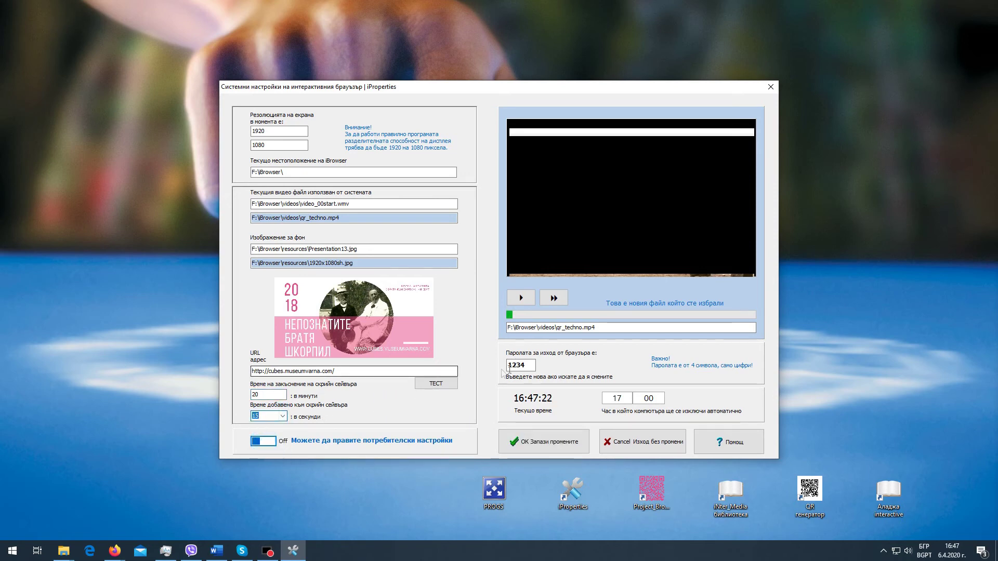
Step: Enter a new four-digit password for exiting the browser and save all the changed settings
double_click(523, 365)
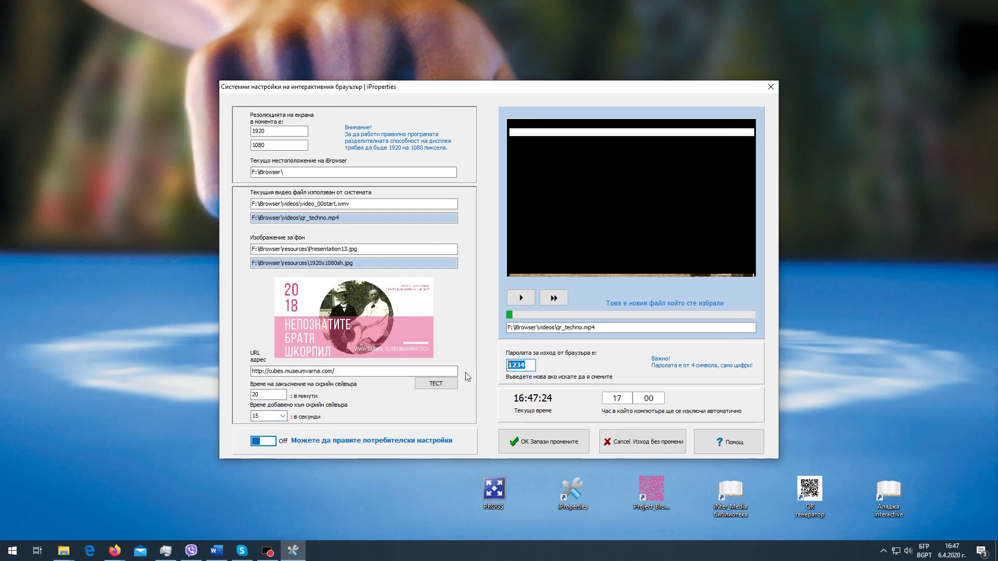
type("1111")
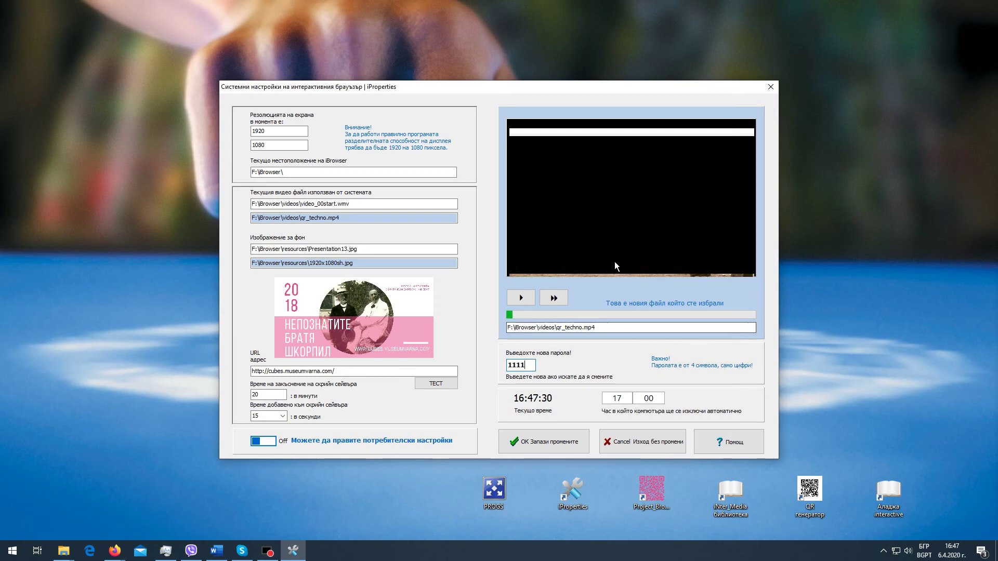
left_click(524, 445)
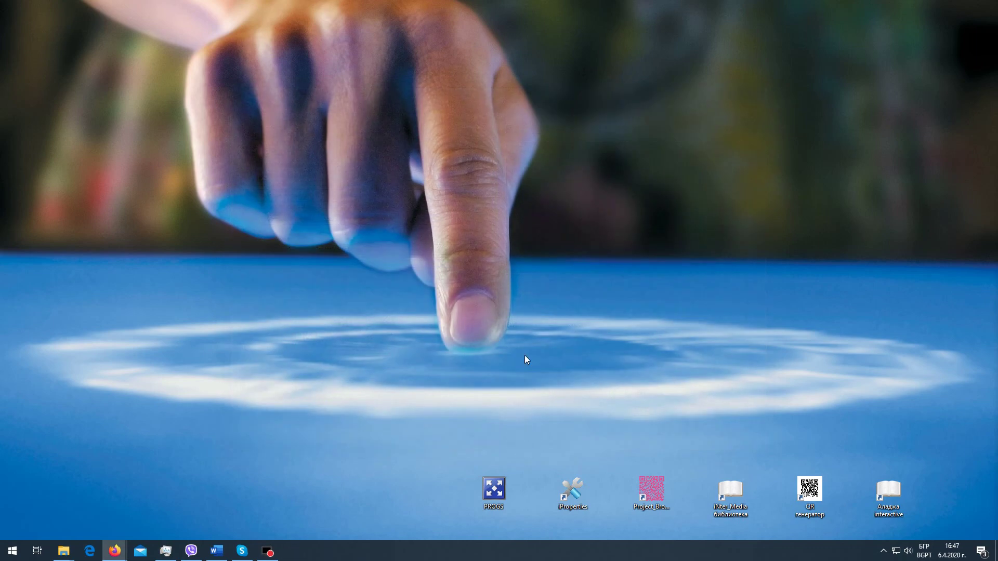
Step: Reopen iProperties from the desktop to check the saved settings
left_click(567, 506)
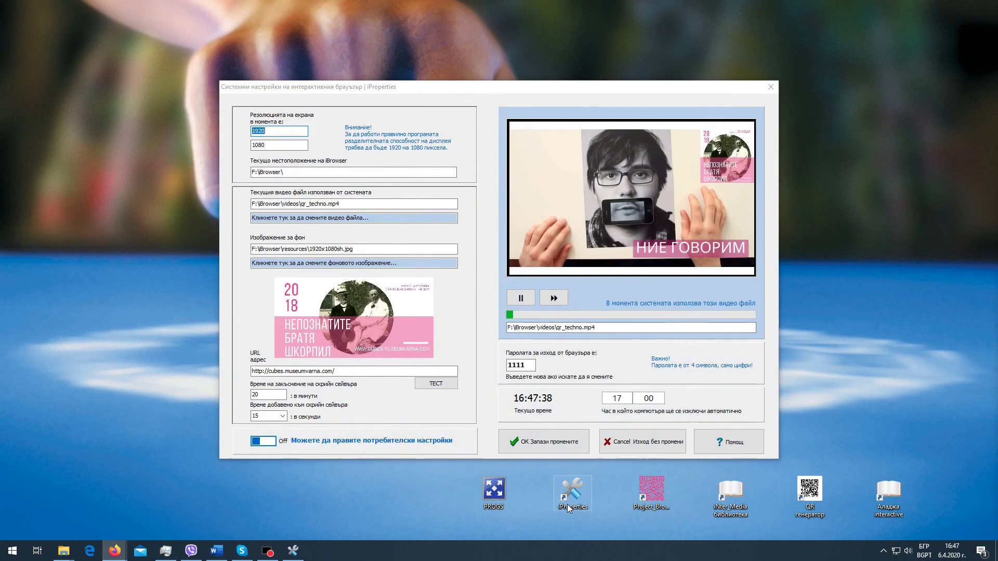